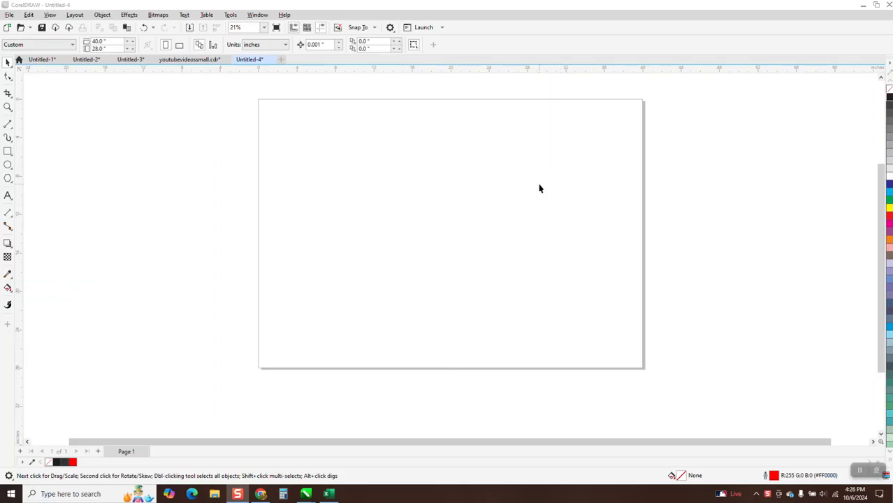
Step: Draw a circle about 21.1 inches in diameter and center it on the page
left_click(9, 165)
left_click_drag(565, 144, 366, 299)
key("p")
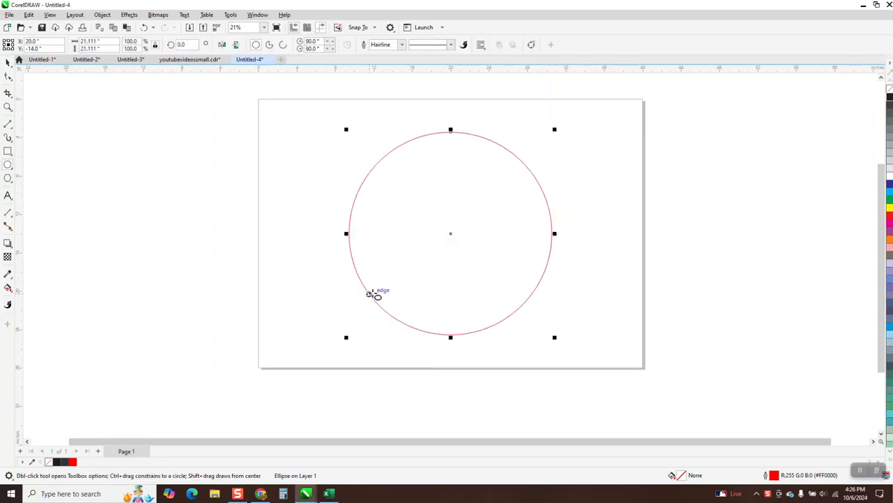
Step: Set the circle's outline width to 2 inches
left_click(403, 45)
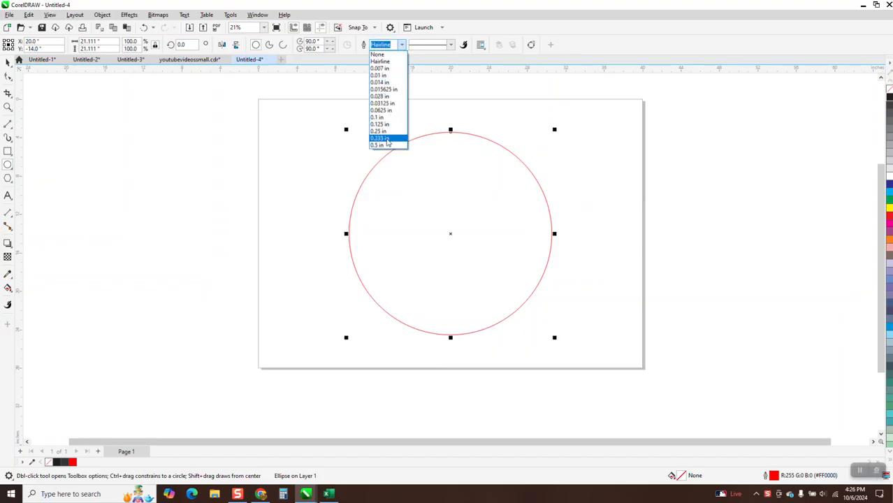
left_click(393, 45)
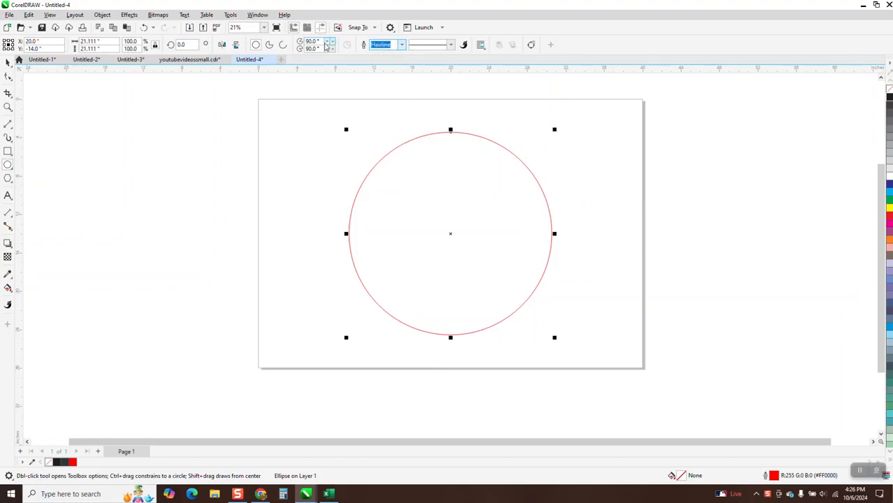
type("2")
key("Return")
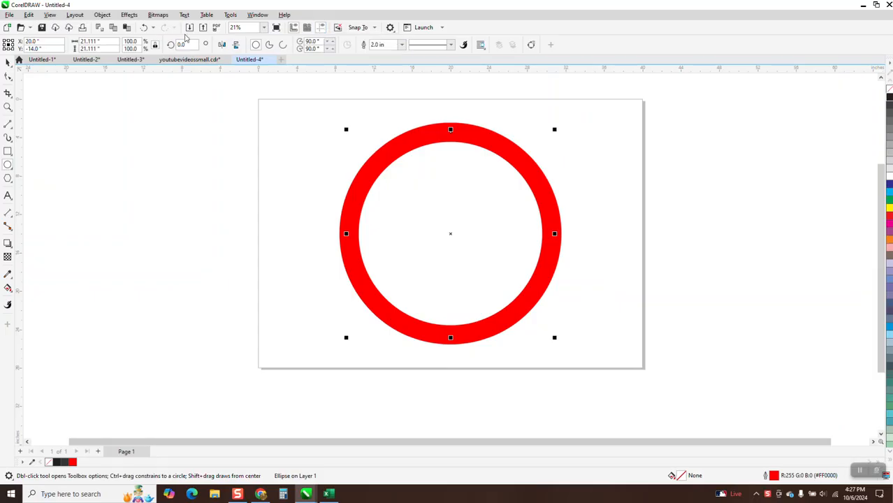
Step: Convert the thick circle outline to an object, then give the resulting ring no fill and a black hairline outline
left_click(102, 15)
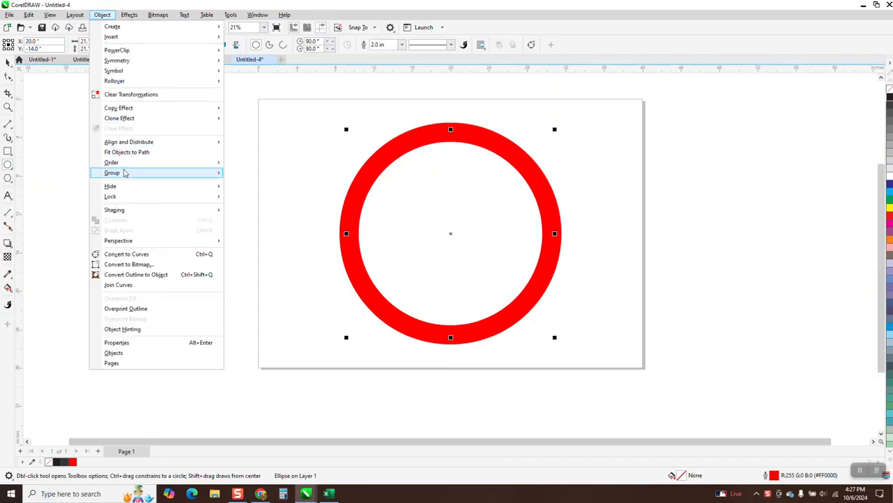
left_click(132, 275)
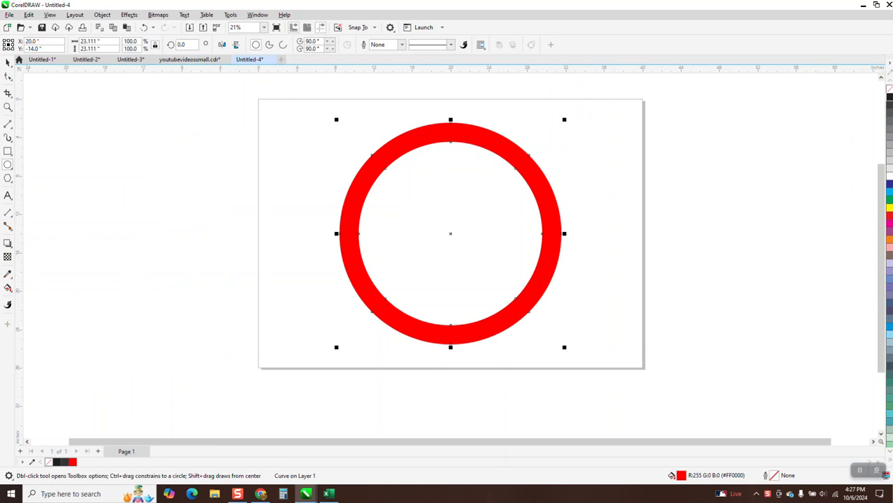
left_click(888, 89)
right_click(889, 97)
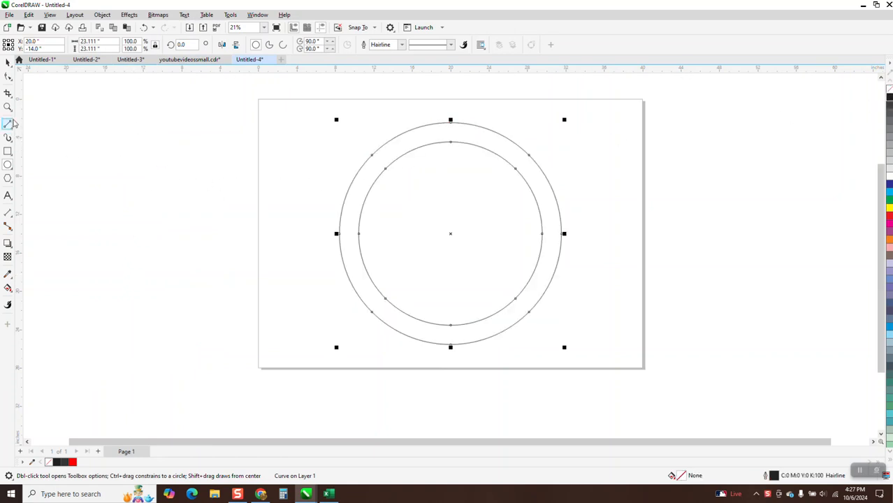
left_click(7, 62)
left_click(377, 189)
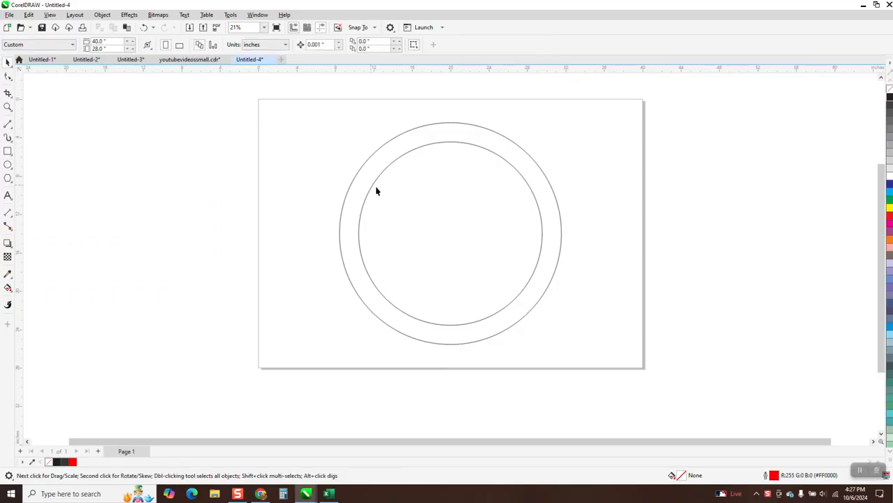
left_click(376, 182)
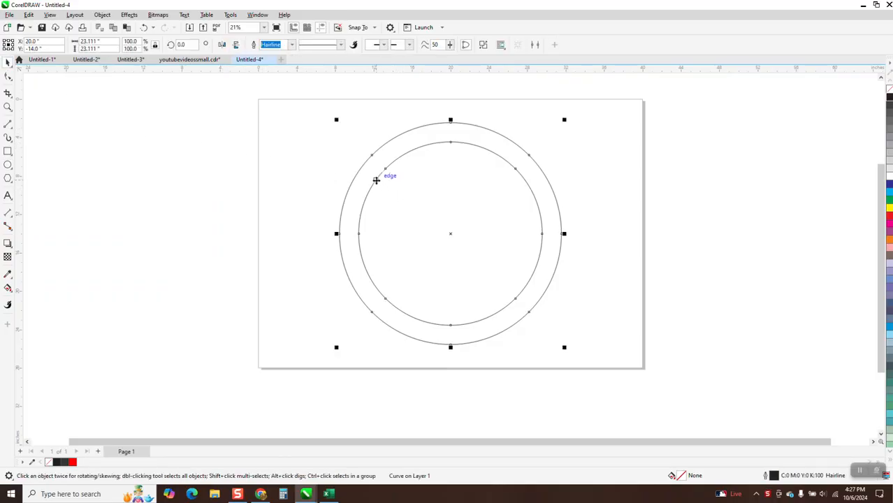
Step: Set the document's nudge distance to 25 inches with nothing selected
left_click(229, 117)
left_click_drag(323, 45, 290, 49)
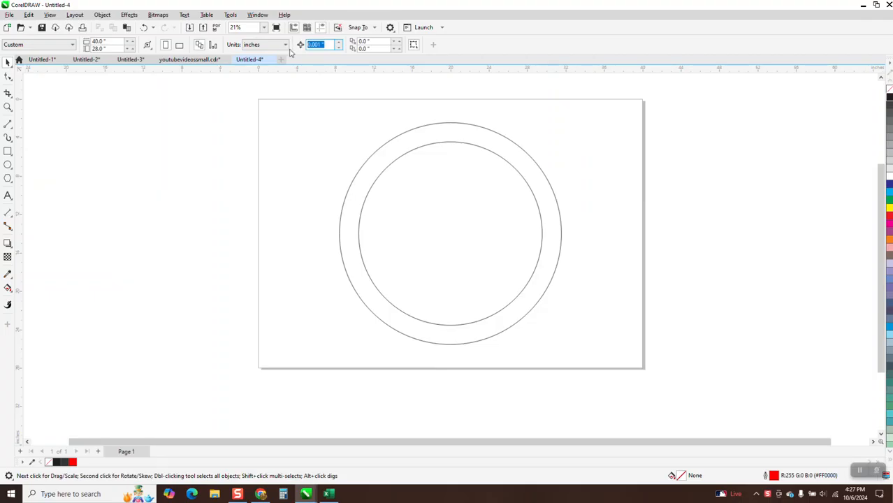
type("25")
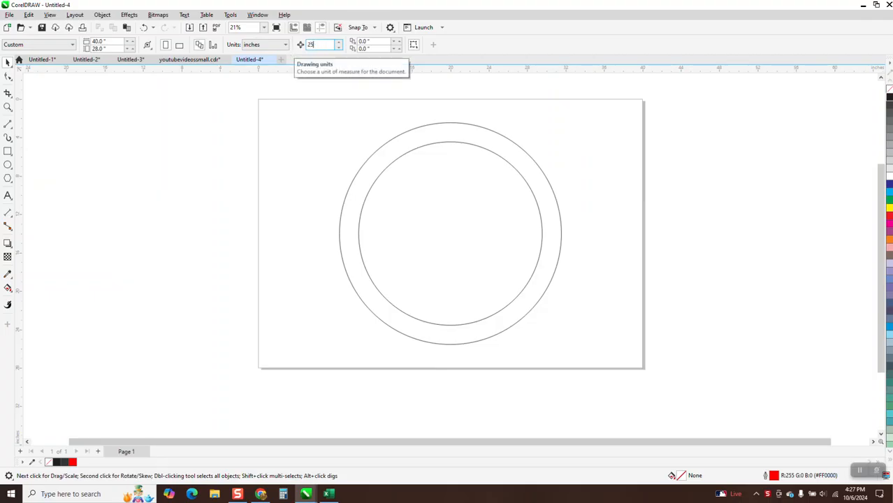
key("Return")
Step: Draw a vertical line about 32.25 inches long and center it on the page through the ring
left_click(7, 123)
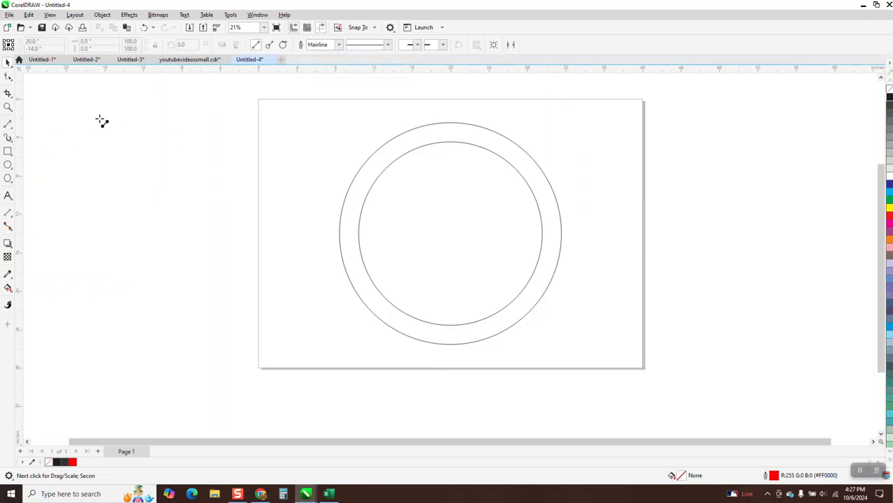
left_click_drag(183, 80, 176, 371)
key("p")
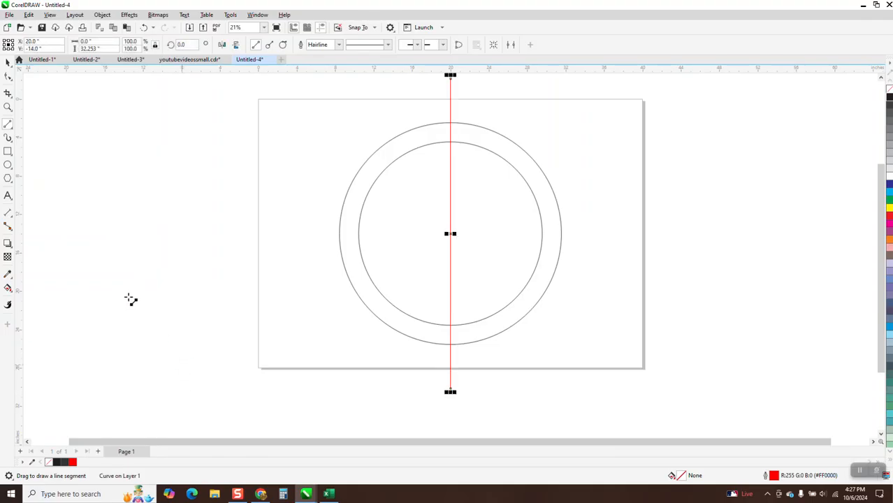
Step: Create a copy of the vertical line rotated 22.5 degrees and repeat it until eight evenly spaced lines cross the ring's center
double_click(191, 45)
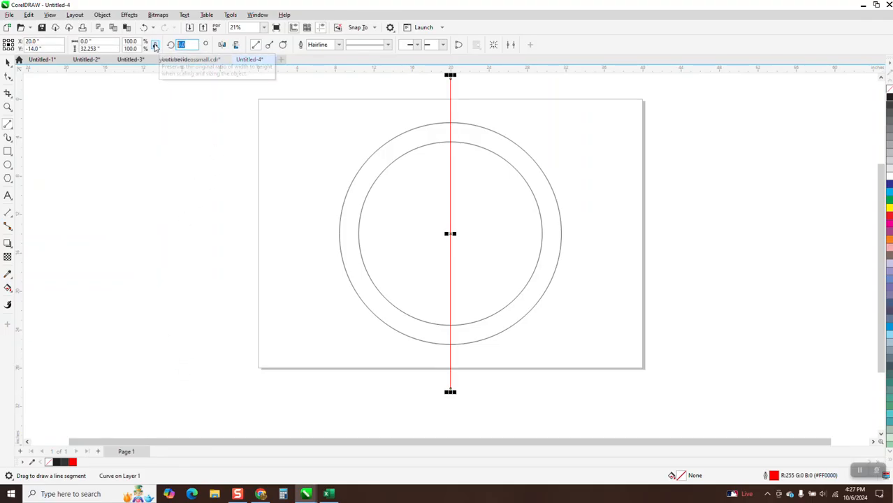
type("22.5")
key("Return")
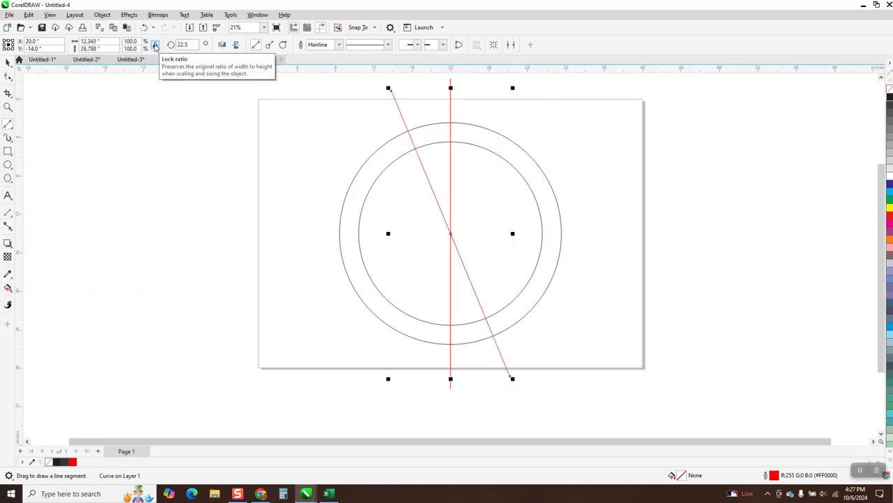
key("ctrl+r")
key("ctrl+r")
key("ctrl+r")
key("ctrl+r")
key("ctrl+r")
key("ctrl+r")
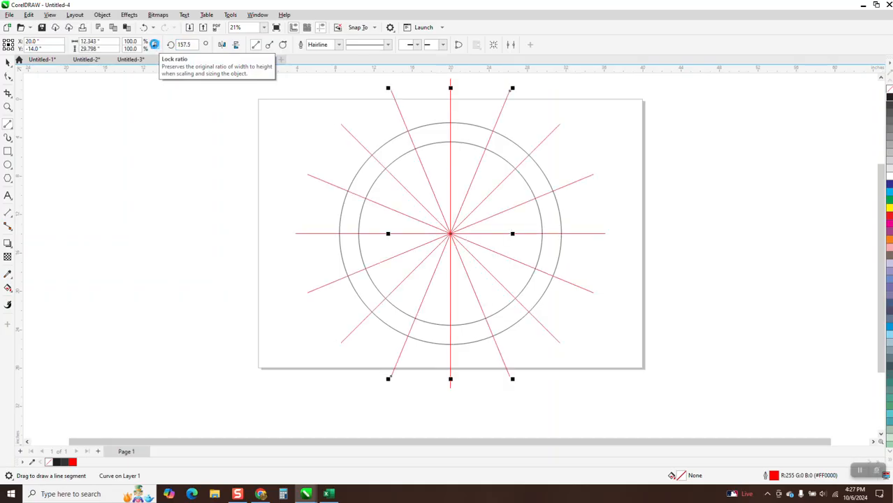
Step: Move the ring 50 inches to the right, clear of the radial lines
scroll(209, 252, "down", 1)
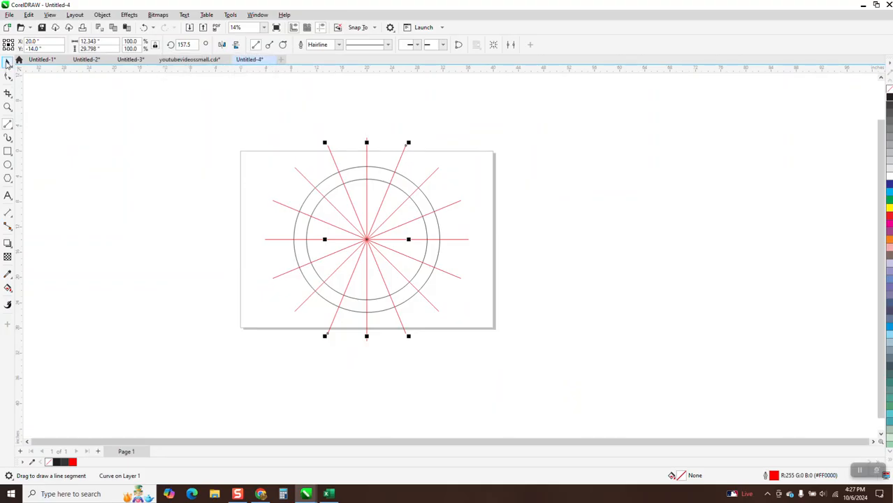
left_click(206, 146)
left_click(385, 170)
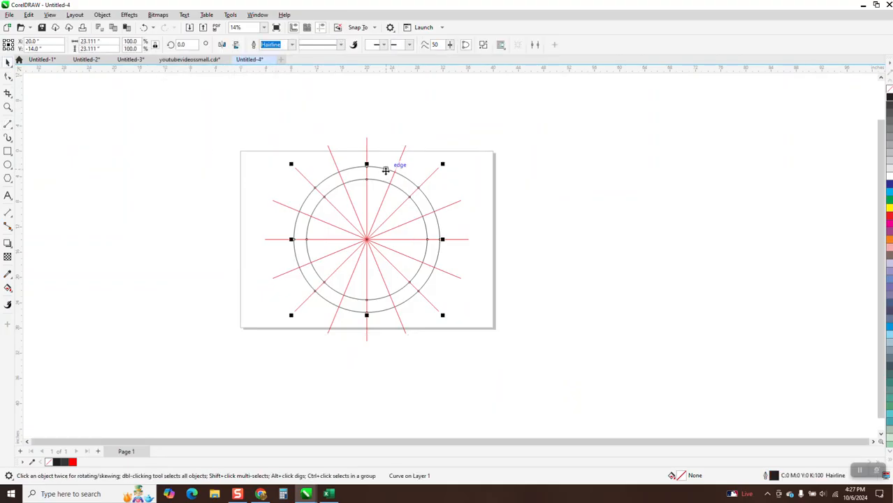
key("Right")
key("Right")
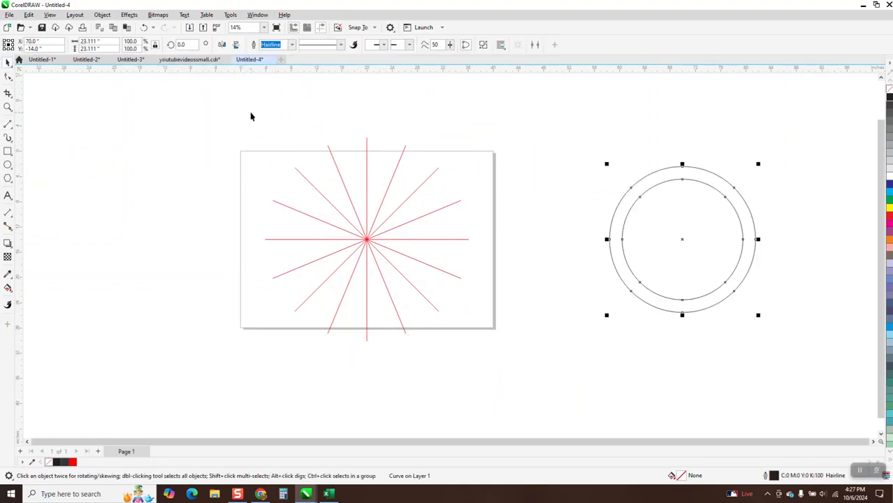
Step: Group the eight radial lines on the page into one object
left_click_drag(237, 115, 546, 379)
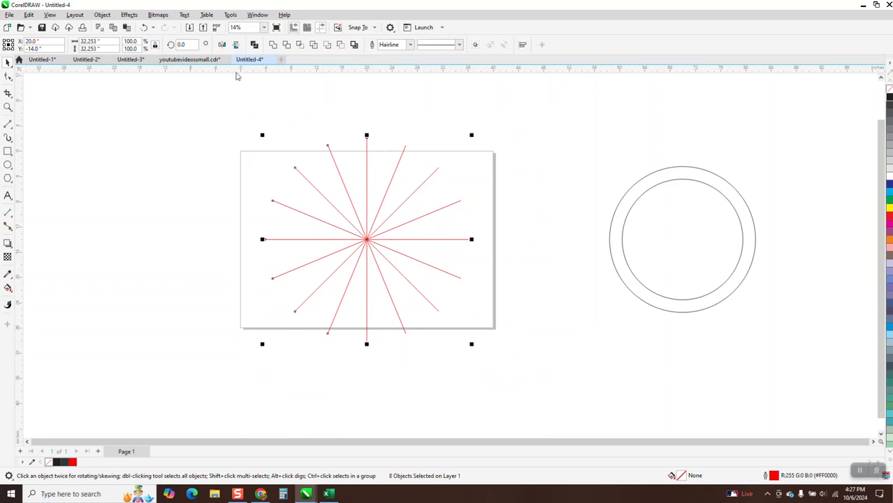
left_click(102, 15)
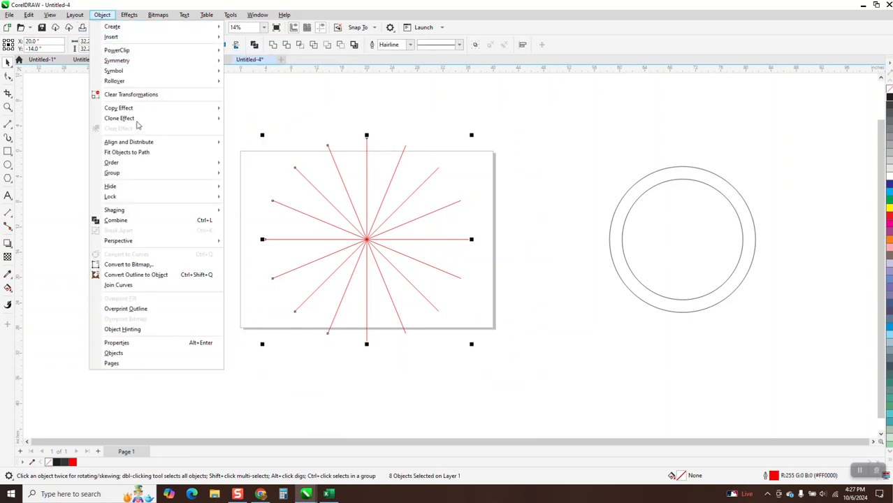
mouse_move(142, 175)
left_click(243, 174)
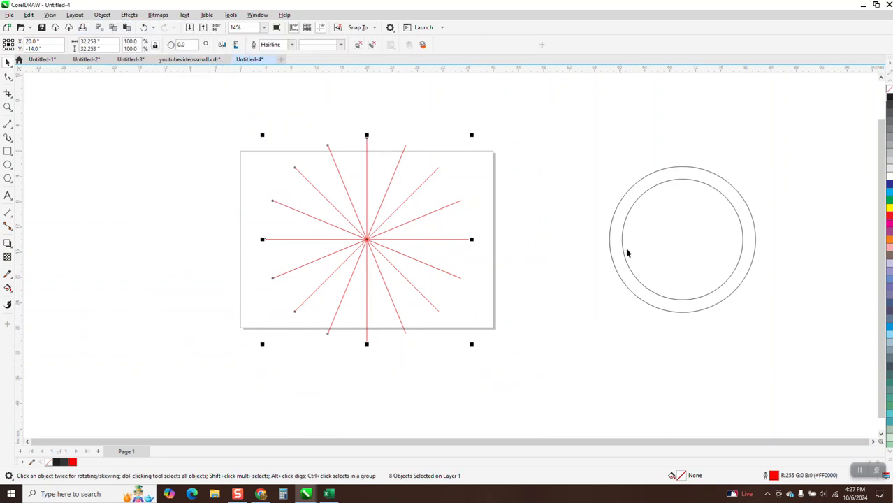
Step: Delete the ring beside the page
left_click(635, 253)
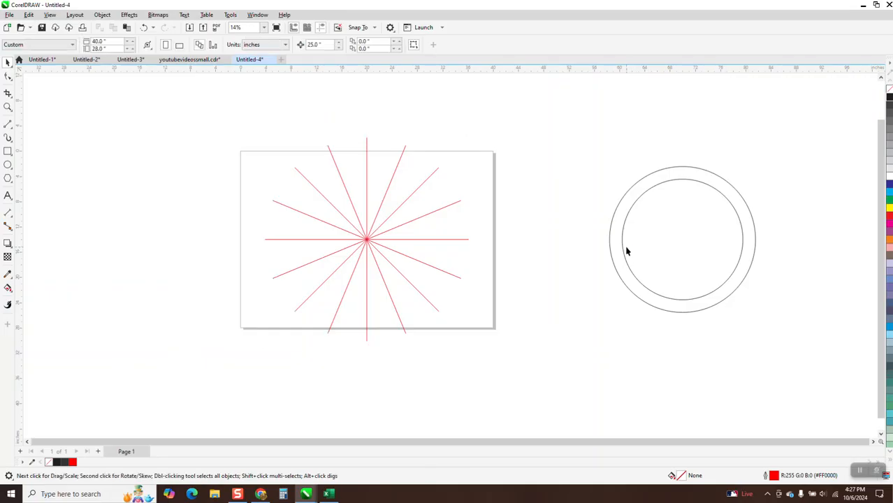
left_click(619, 250)
key("Delete")
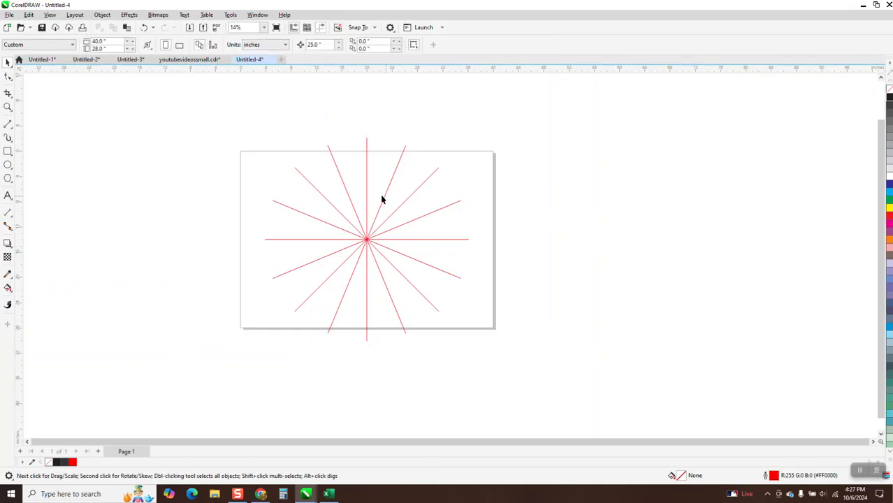
Step: Undo the ring's deletion and bring the ring back to the page center over the grouped lines
scroll(379, 196, "down", 1)
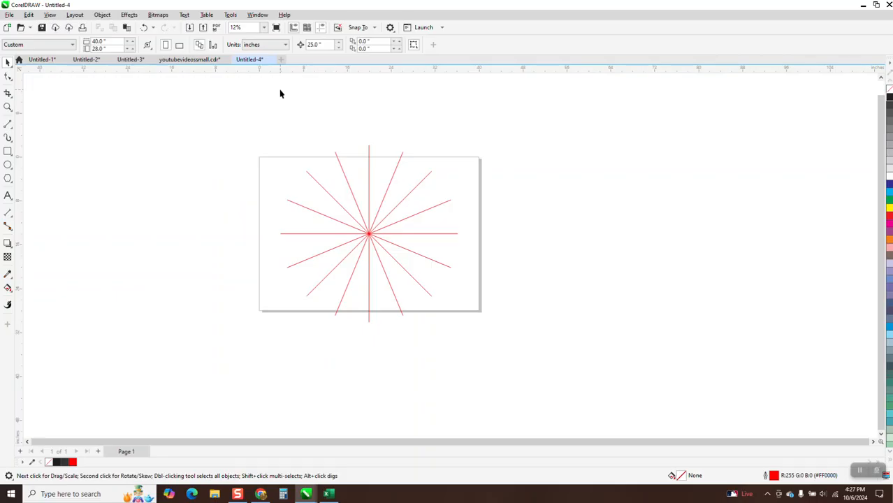
left_click(145, 29)
left_click(144, 29)
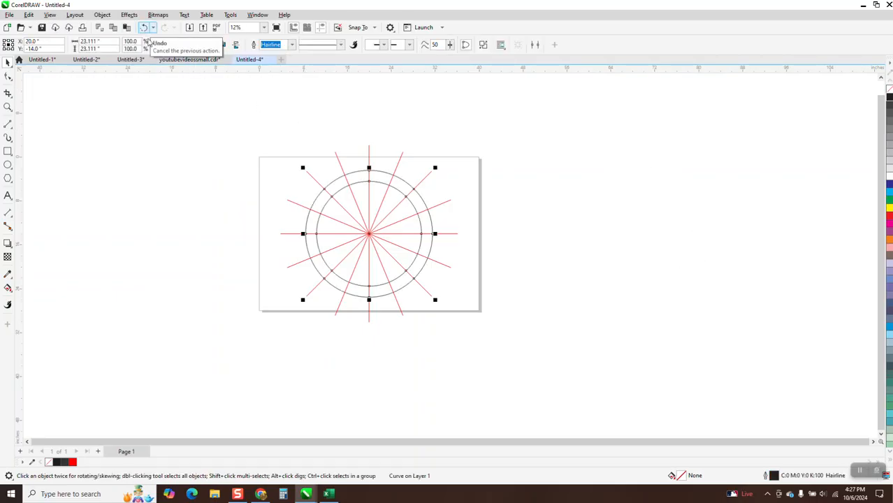
Step: Duplicate the ring and grouped lines together twice, placing the copies at 50-inch intervals to the right
left_click_drag(255, 123, 392, 252)
left_click_drag(535, 361, 534, 340)
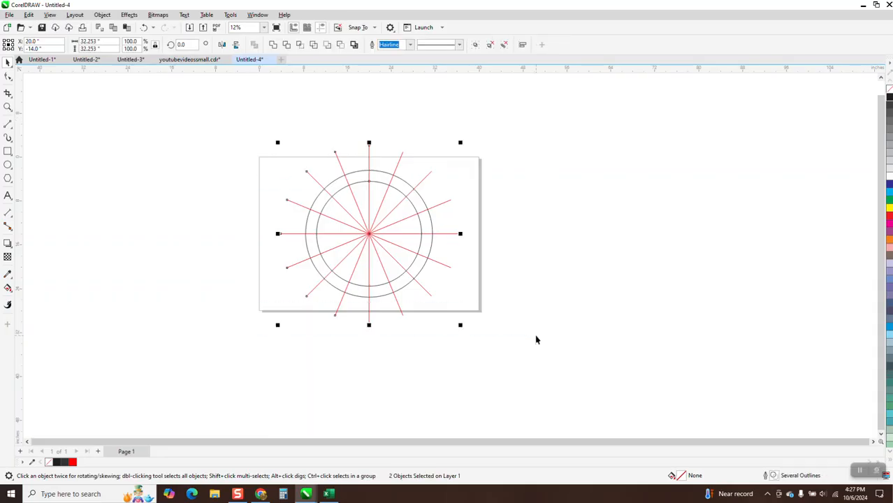
key("ctrl+d")
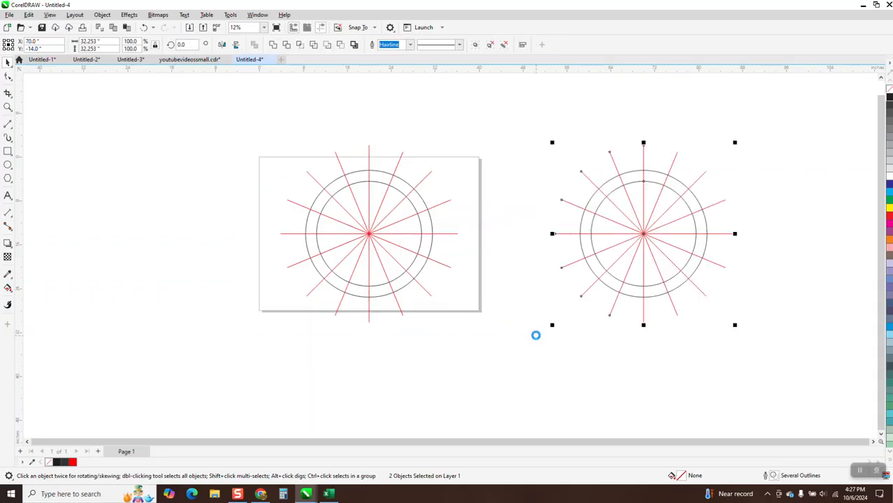
key("ctrl+d")
scroll(535, 335, "down", 1)
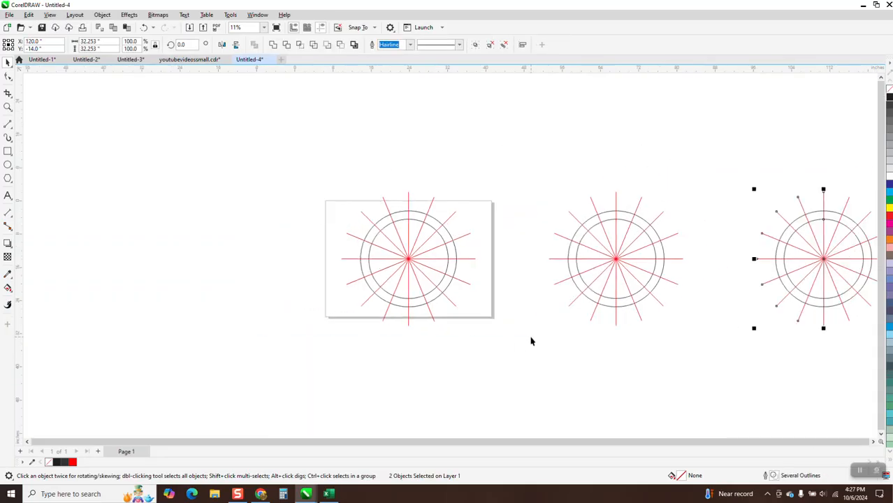
Step: Apply Back Minus Front to the ring and lines on the page to divide the ring into segments
left_click_drag(307, 168, 440, 306)
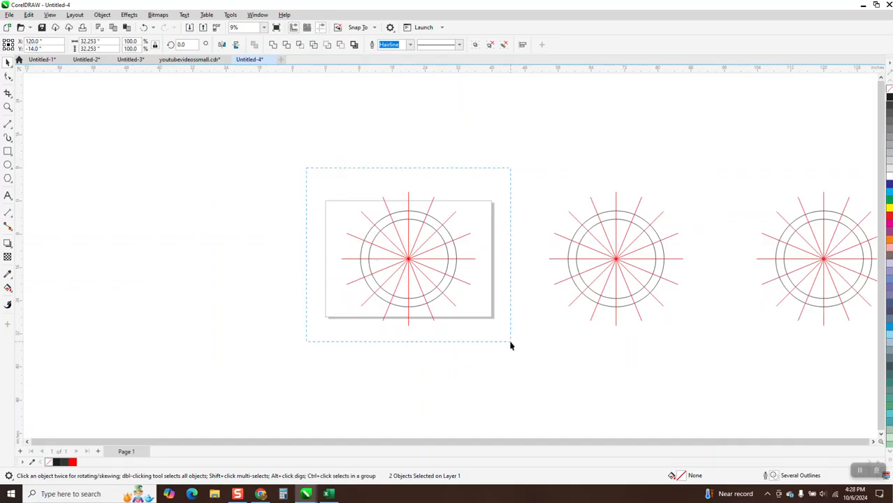
left_click_drag(510, 345, 511, 346)
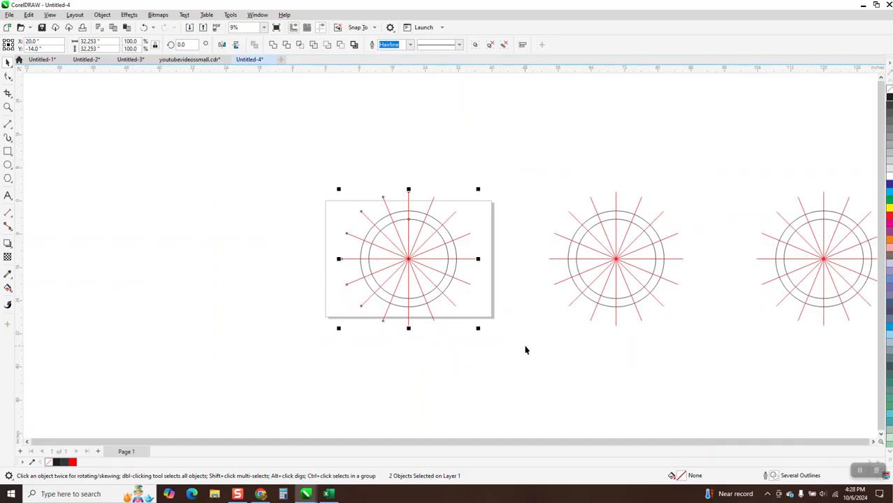
left_click(341, 44)
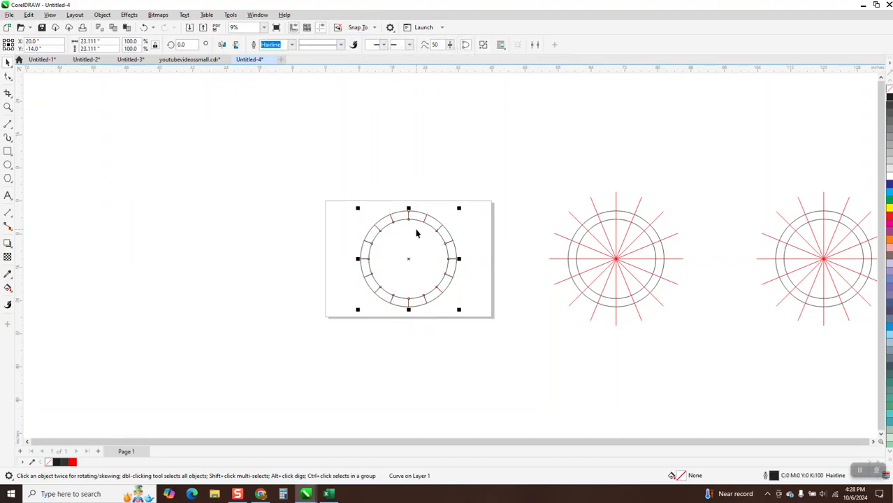
Step: Apply Front Minus Back to the middle copy of the ring and lines to cut the ring's band out of the lines
left_click_drag(538, 174, 711, 343)
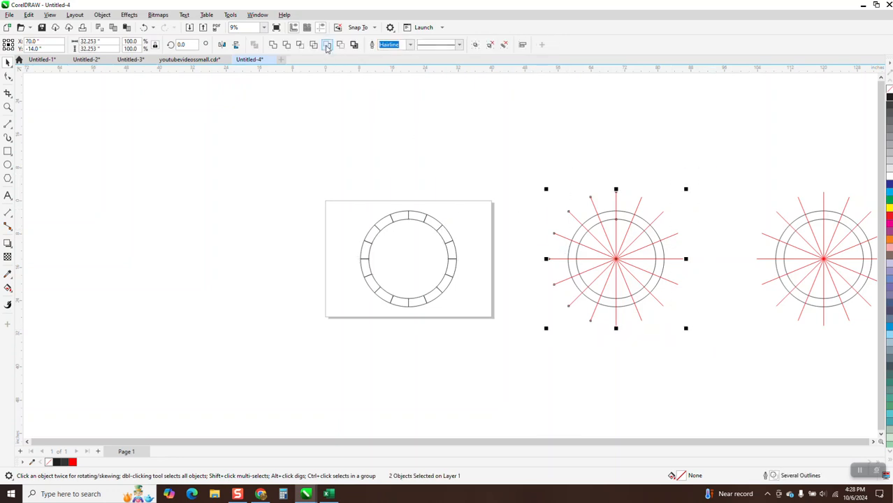
left_click(327, 46)
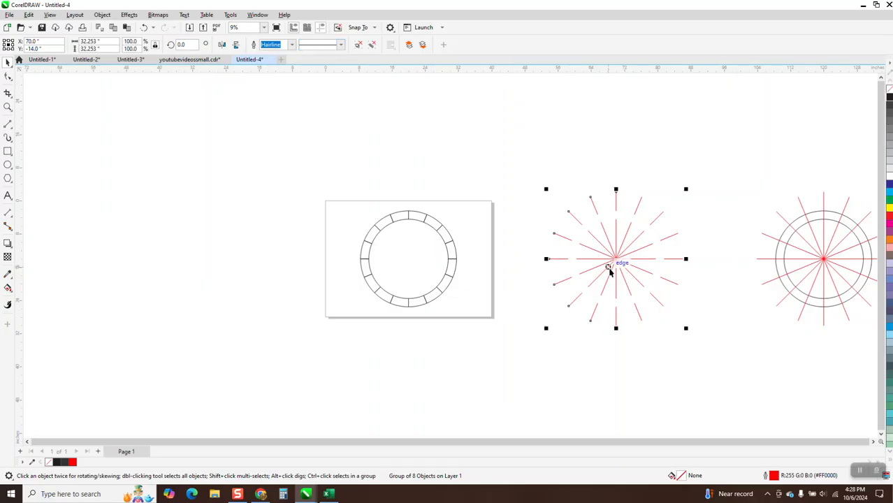
scroll(524, 262, "down", 1)
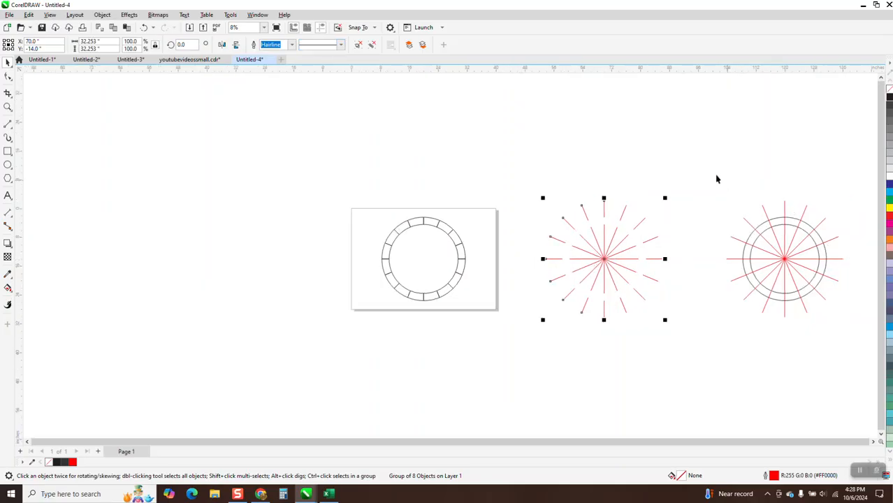
Step: Apply Intersect to the third copy of the ring and grouped lines to create line pieces inside the ring's band
left_click_drag(716, 178, 851, 339)
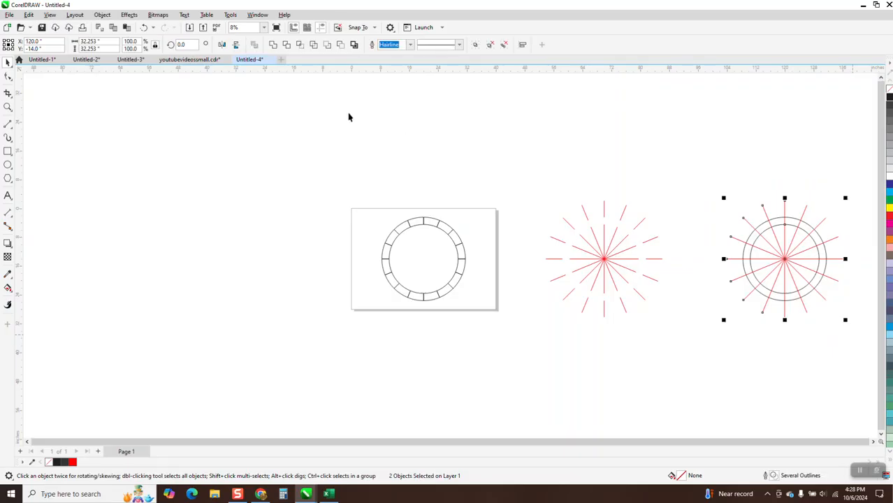
left_click(299, 45)
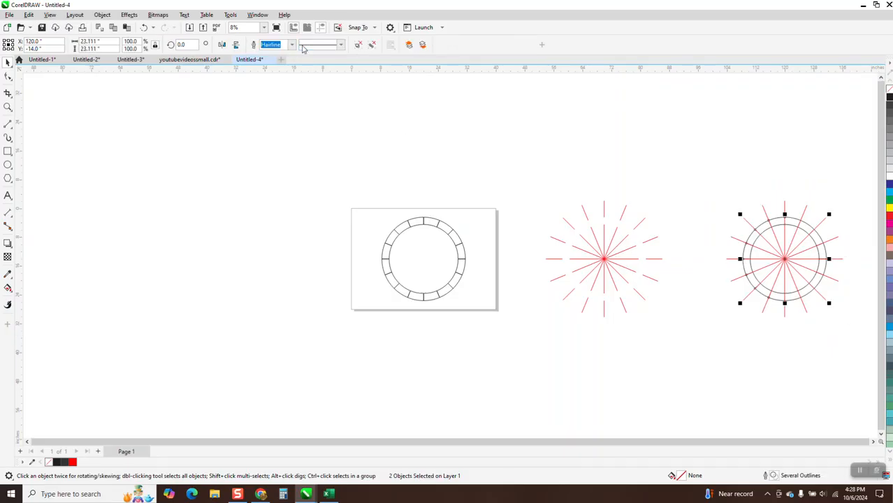
Step: Move the third copy's radial lines aside and its ring up 25 inches to examine the intersected pieces on their own
left_click_drag(785, 259, 684, 164)
left_click_drag(791, 225, 798, 250)
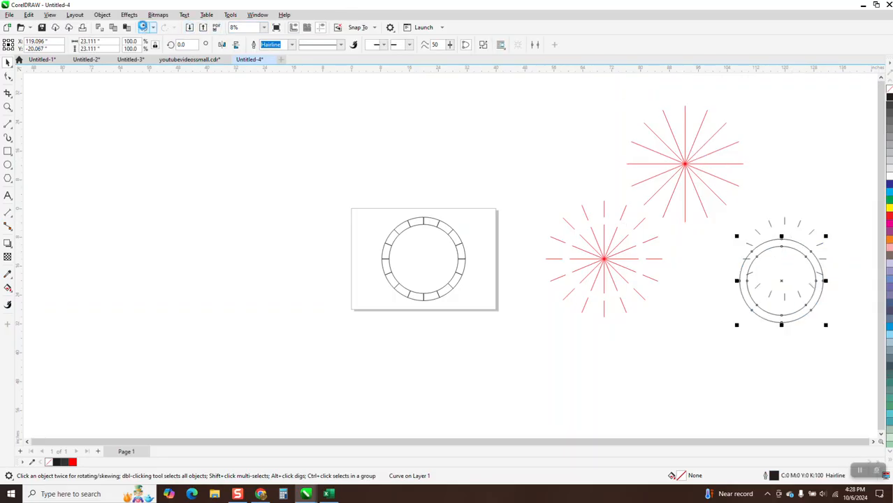
left_click(142, 27)
key("Up")
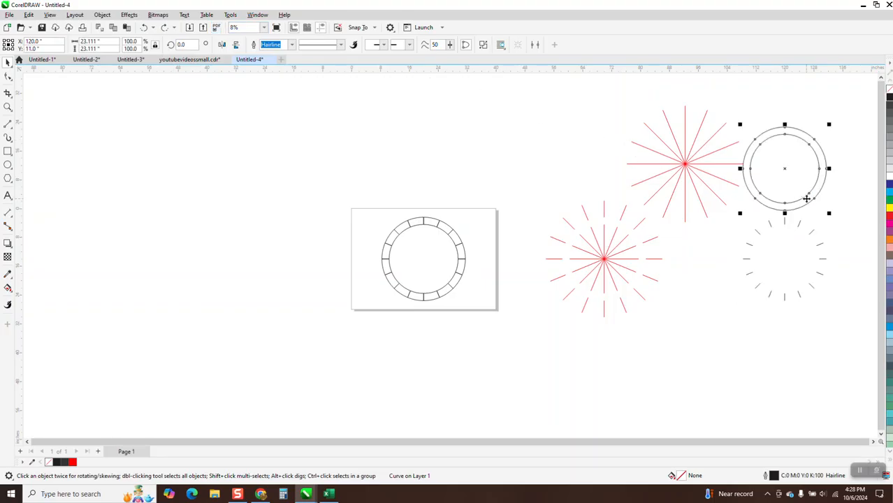
left_click(8, 107)
left_click_drag(730, 212, 860, 323)
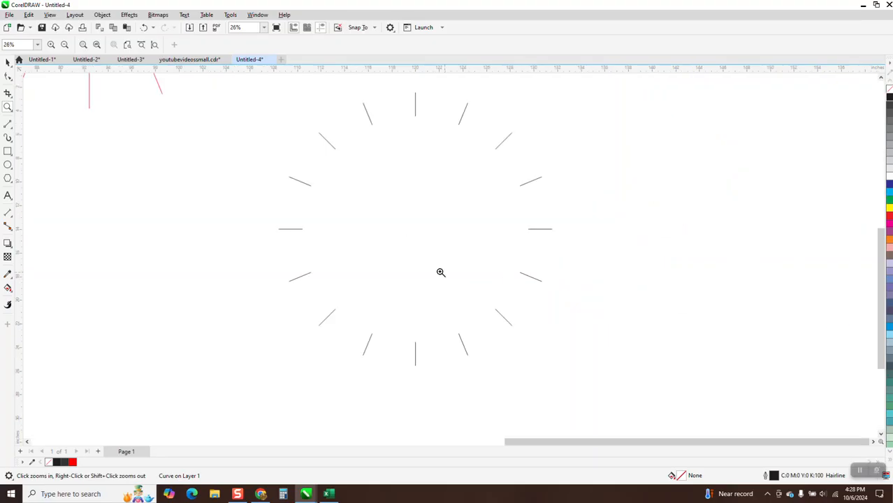
scroll(481, 261, "down", 5)
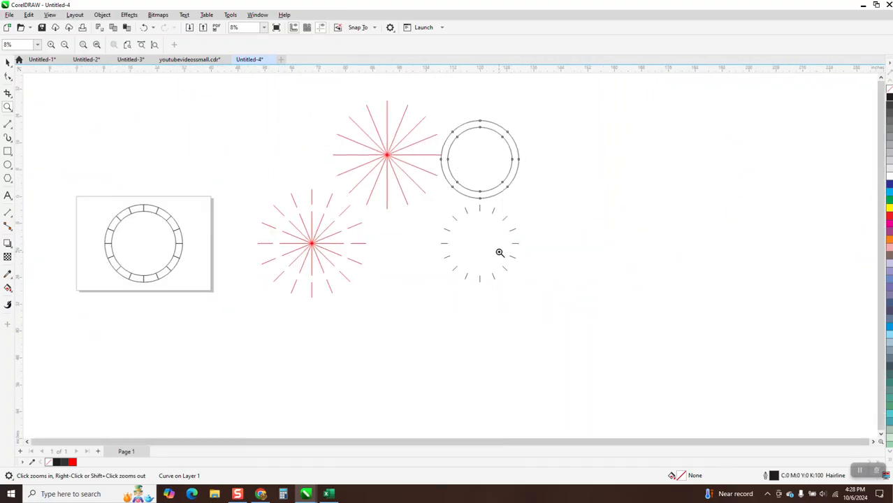
Step: Undo the moves of the ring and radial lines so both sit over the intersected pieces again
left_click(8, 63)
scroll(567, 229, "down", 1)
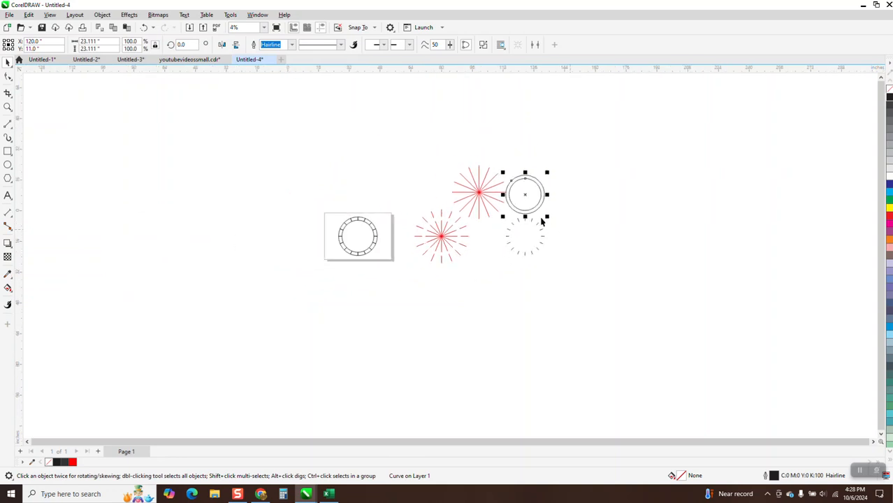
left_click(150, 31)
left_click(149, 30)
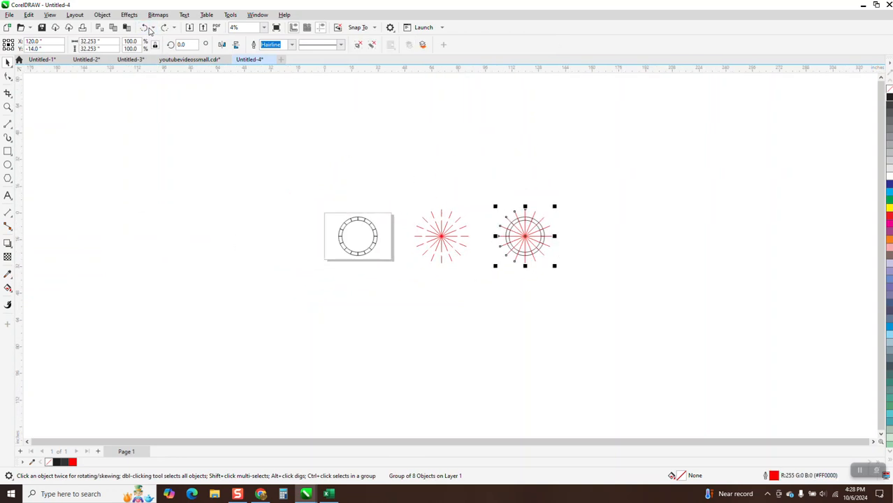
Step: Move the third copy's grouped radial lines 50 inches to the right and set their outline width to 0.5 in
left_click_drag(463, 163, 591, 297)
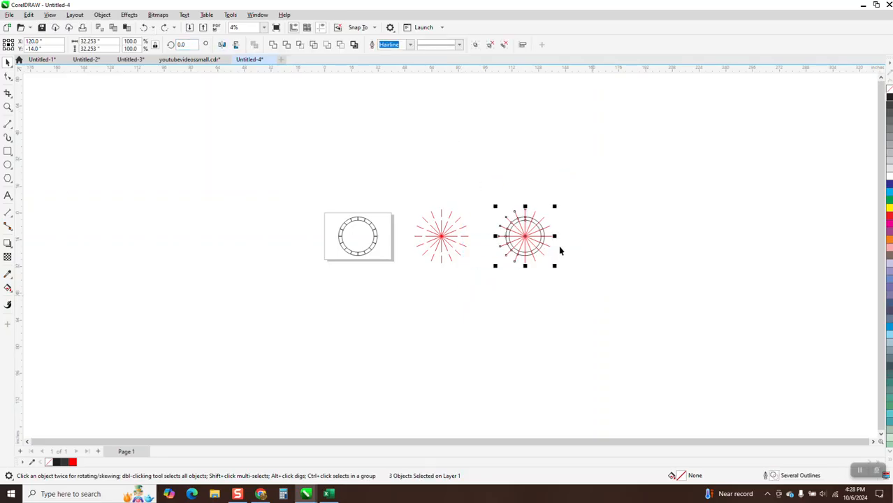
left_click(560, 235)
left_click(551, 229)
left_click(548, 228)
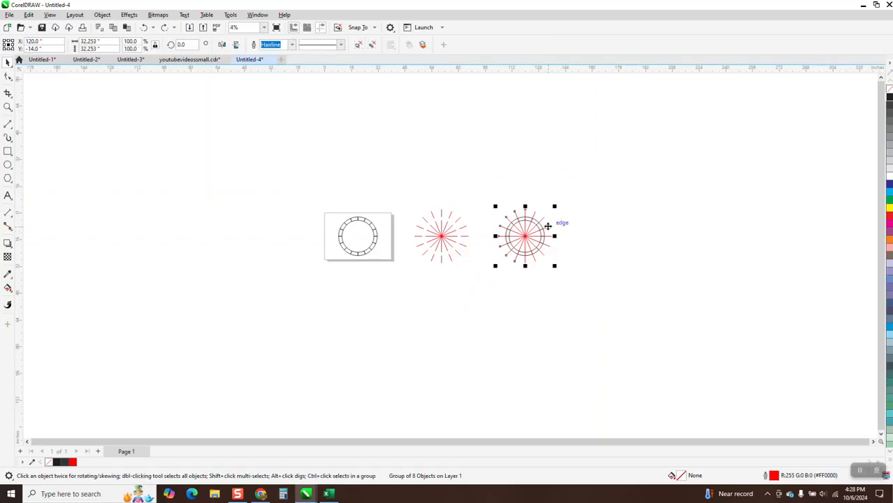
key("Right")
key("Right")
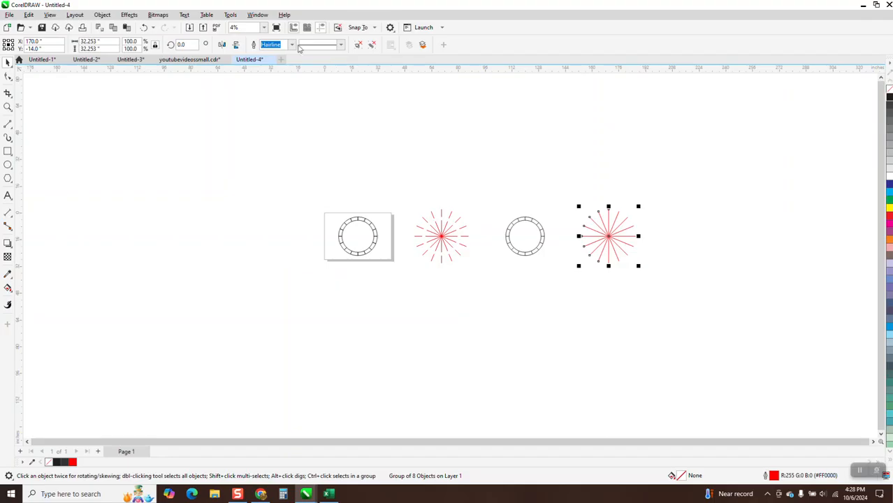
left_click(292, 45)
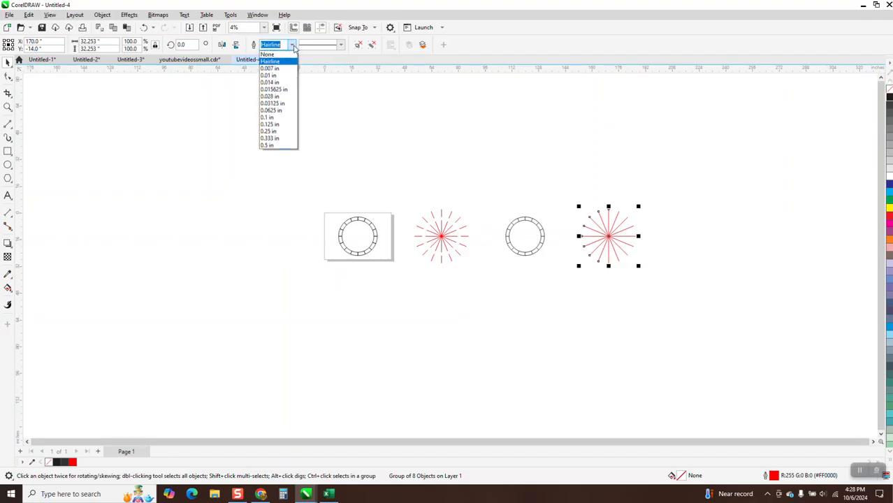
left_click(278, 145)
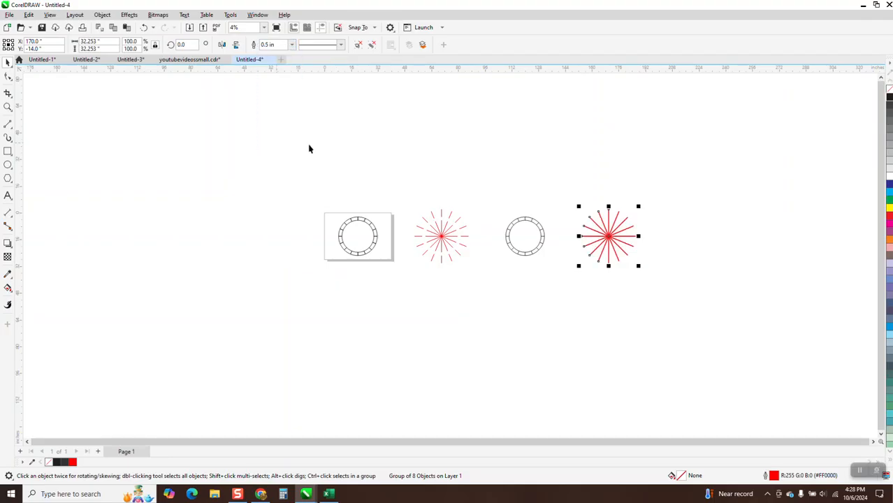
Step: Delete the three earlier shaping results and center the thick red line group on the page
left_click(8, 107)
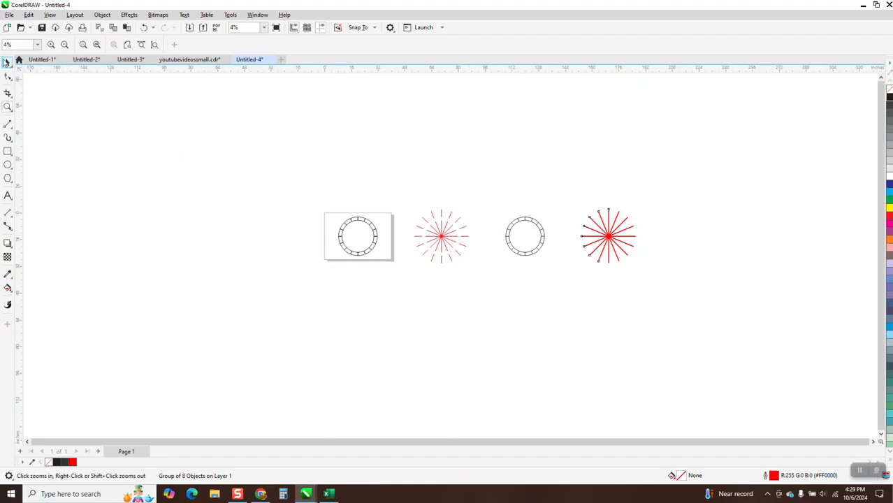
left_click(8, 63)
left_click_drag(325, 194, 563, 293)
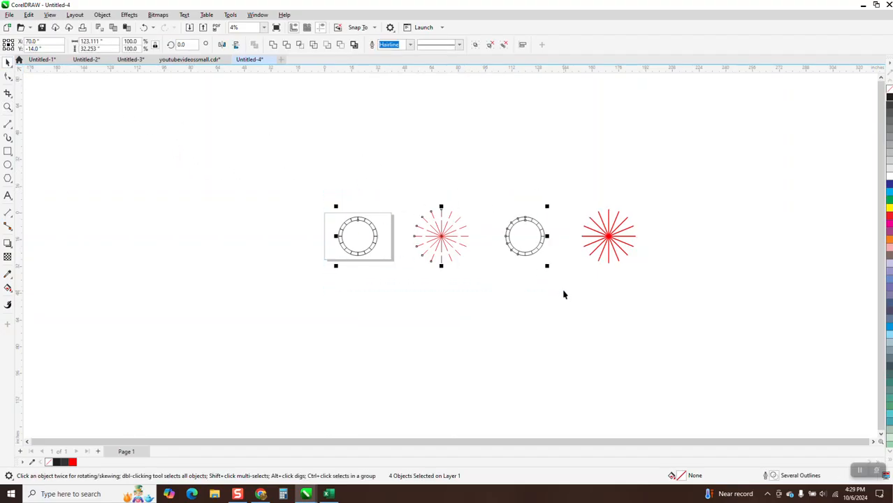
key("Delete")
left_click(608, 243)
key("p")
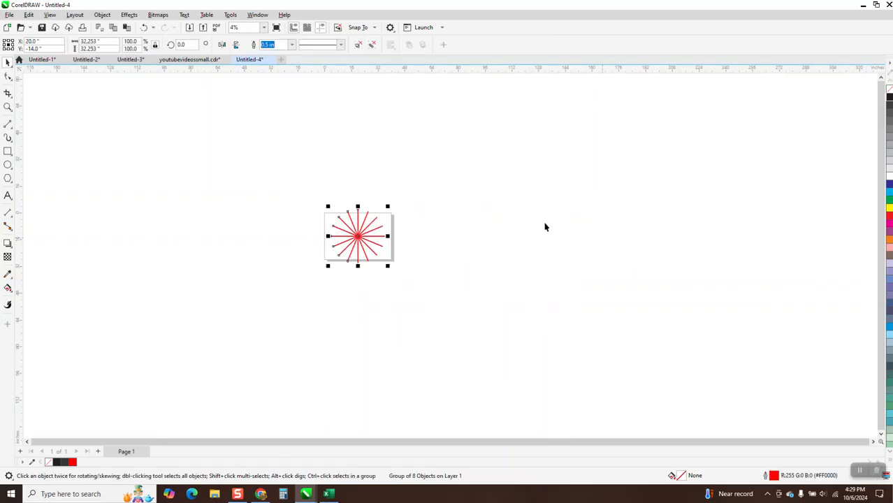
Step: Draw a circle about 29.6 inches in diameter beside the page and set its outline width to 2 in
left_click(7, 165)
left_click_drag(222, 158, 167, 212)
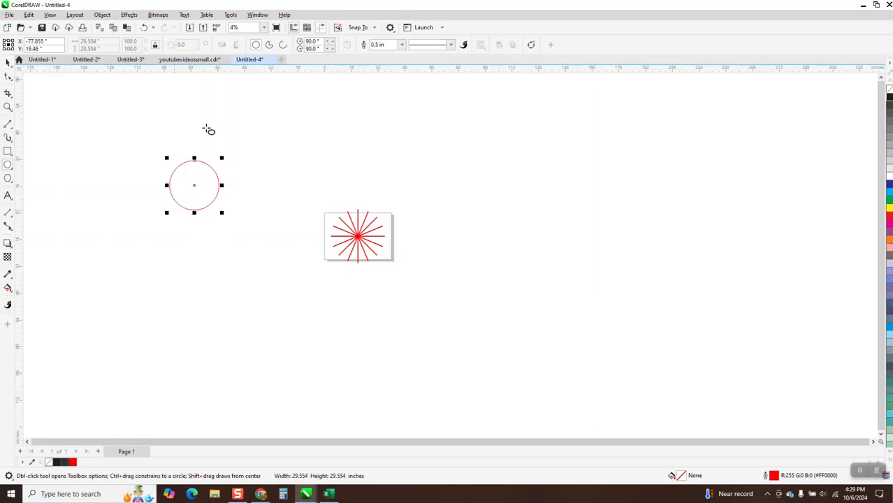
left_click(378, 45)
type("2")
key("Return")
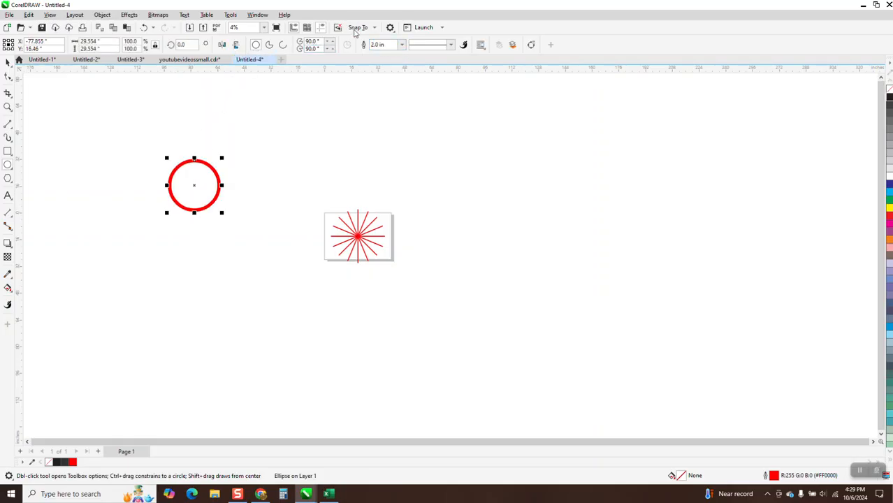
Step: Convert the circle's outline to an object and give the resulting ring no fill and a black outline
left_click(102, 14)
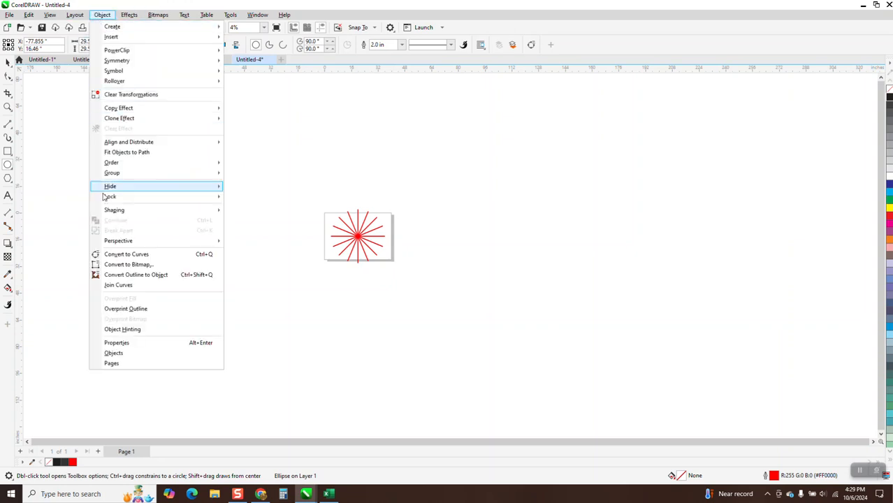
left_click(157, 276)
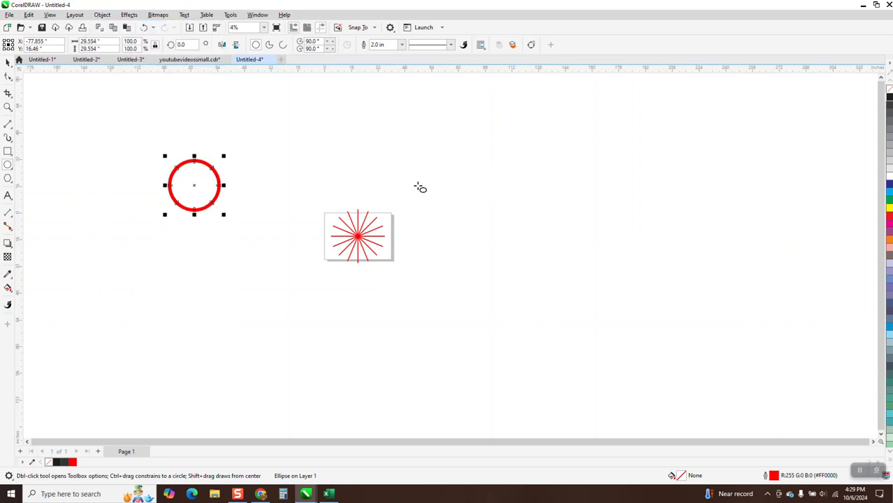
left_click(889, 91)
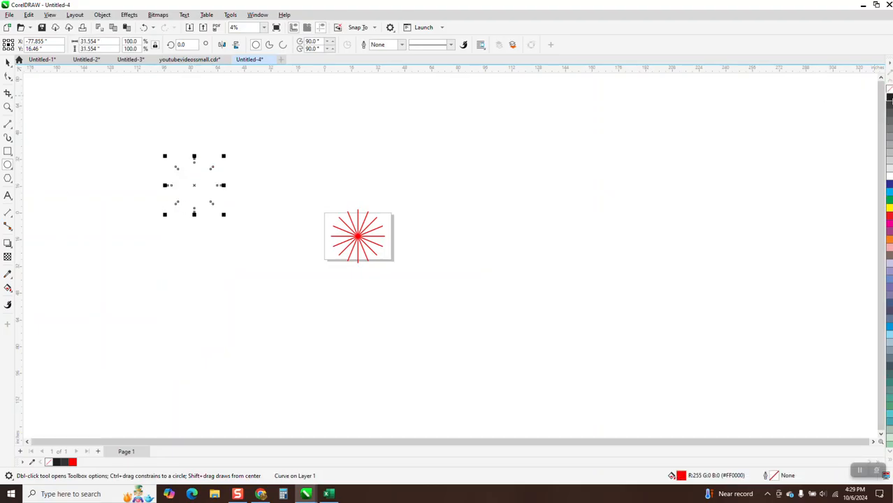
right_click(889, 99)
Step: Center the ring on the page over the lines, and duplicate both together twice at 50-inch intervals to the right
key("p")
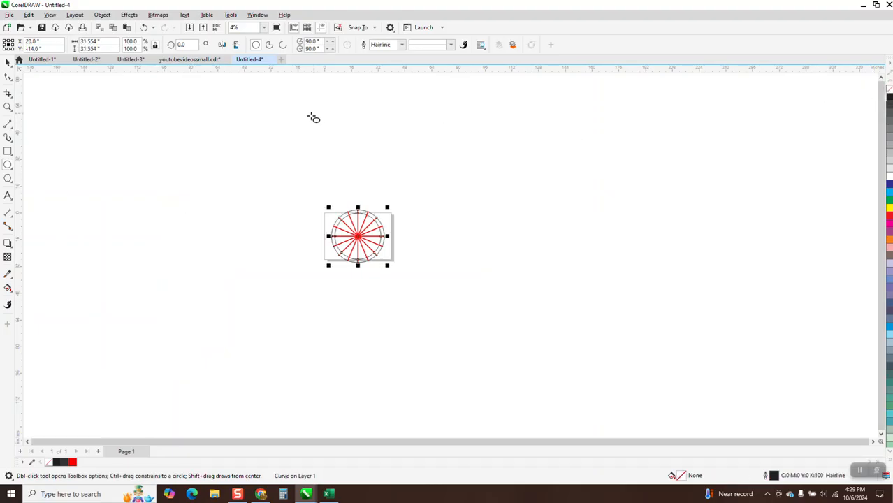
left_click(9, 65)
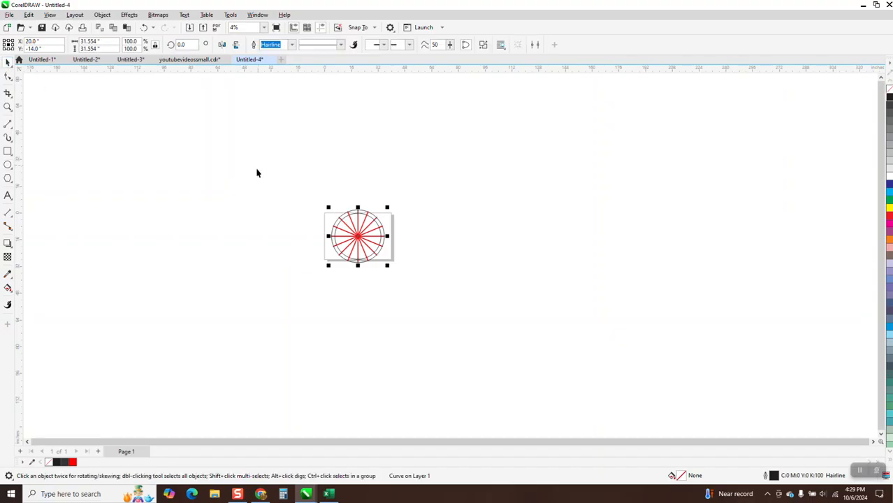
left_click_drag(257, 171, 561, 315)
key("ctrl+d")
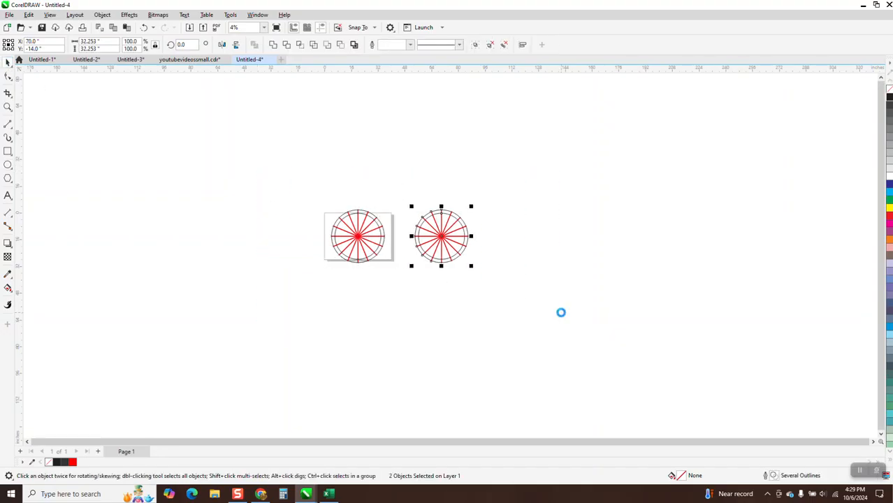
key("ctrl+d")
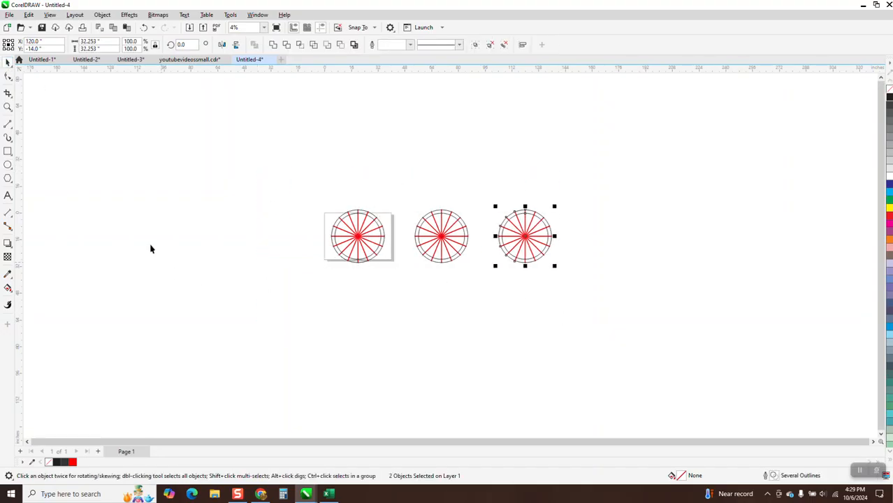
Step: Apply Back Minus Front to the ring and thick lines on the page to cut the ring's band out of the lines
left_click_drag(280, 191, 605, 287)
left_click(7, 106)
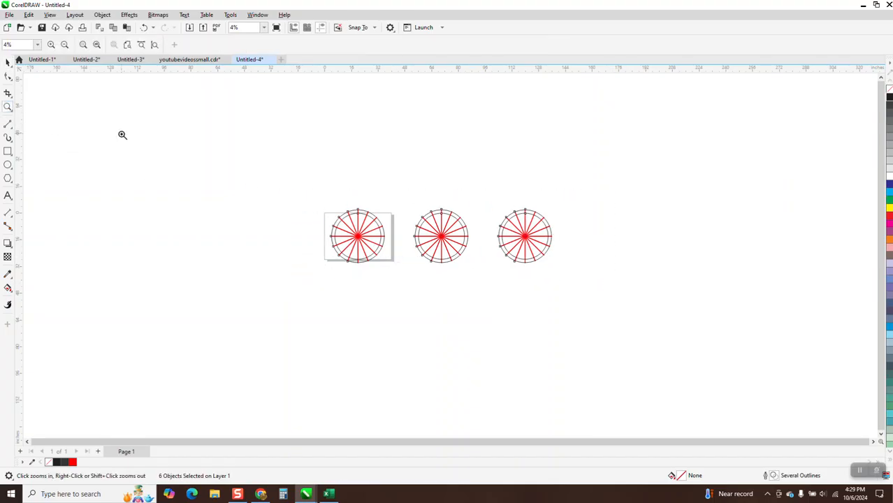
left_click_drag(200, 163, 693, 344)
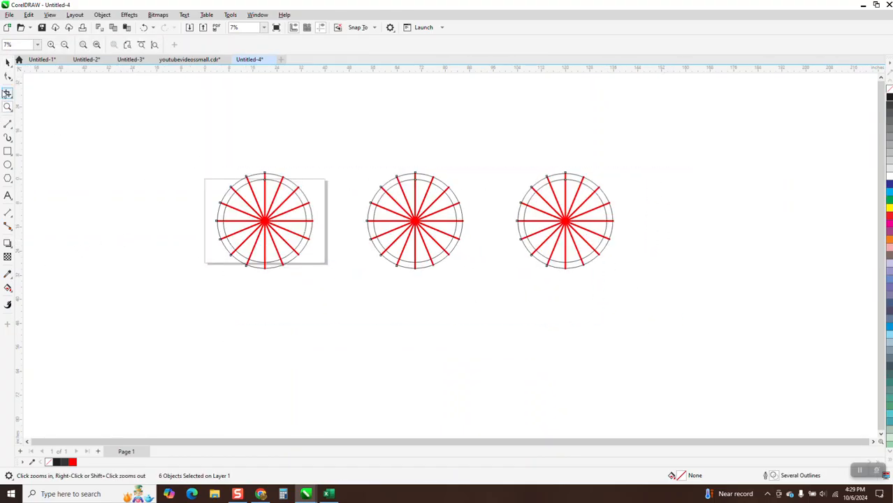
left_click(7, 62)
left_click_drag(185, 150, 329, 289)
left_click(8, 106)
left_click_drag(243, 161, 303, 212)
right_click(272, 154)
right_click(267, 147)
left_click(7, 61)
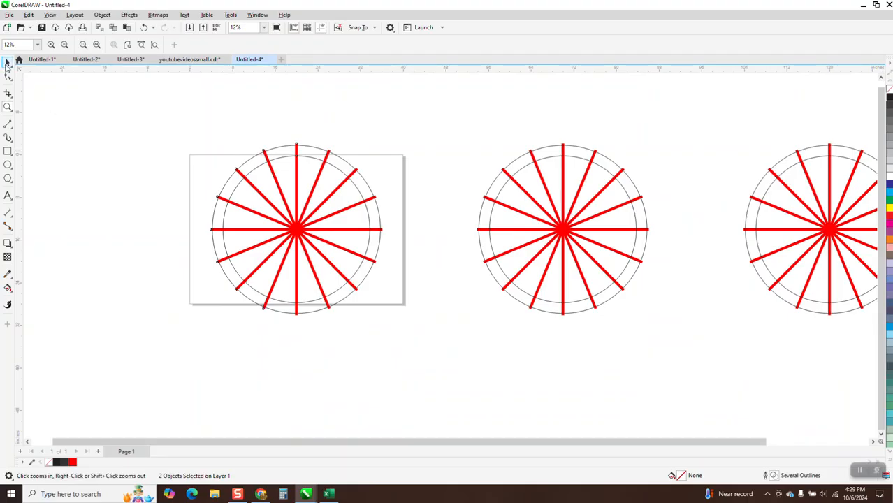
left_click_drag(155, 112, 230, 203)
left_click_drag(434, 345, 434, 343)
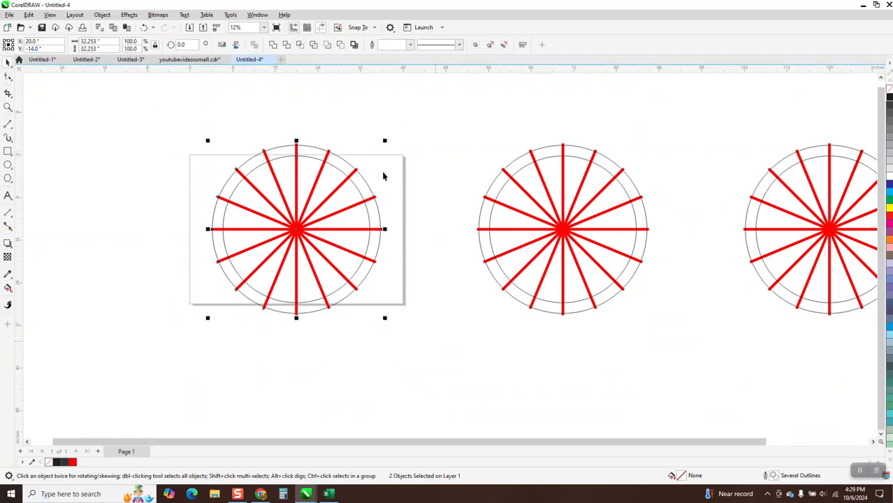
left_click(354, 44)
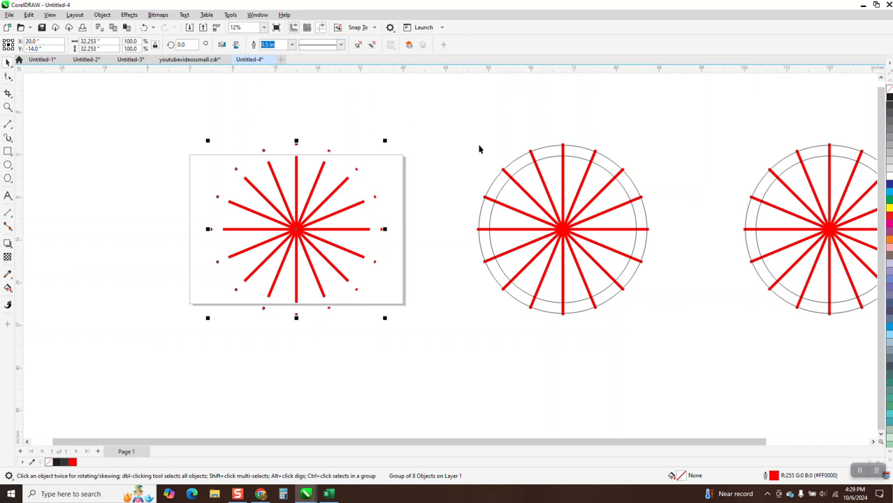
Step: Apply Front Minus Back to the middle copy of the ring and thick lines to divide the ring into segments
left_click_drag(461, 116, 682, 352)
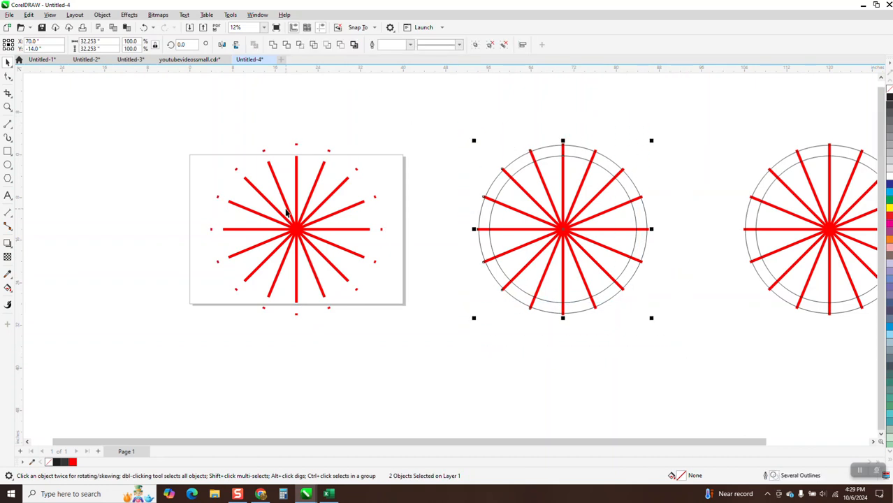
left_click(326, 45)
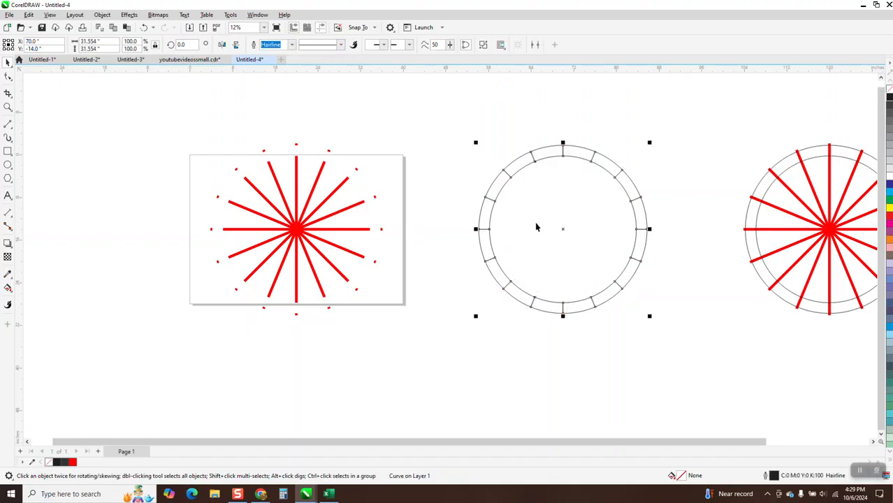
Step: Apply Intersect to the third copy of the ring and thick lines to create line pieces within the ring's band
scroll(479, 190, "down", 2)
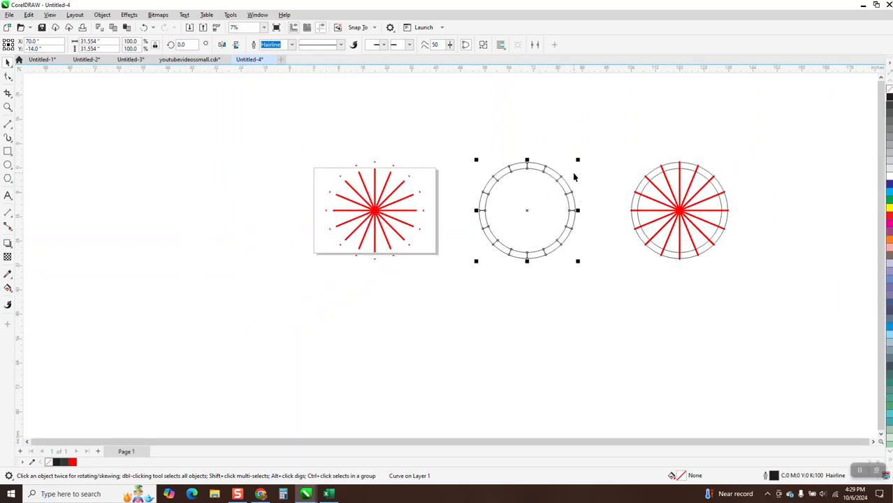
left_click_drag(605, 150, 777, 299)
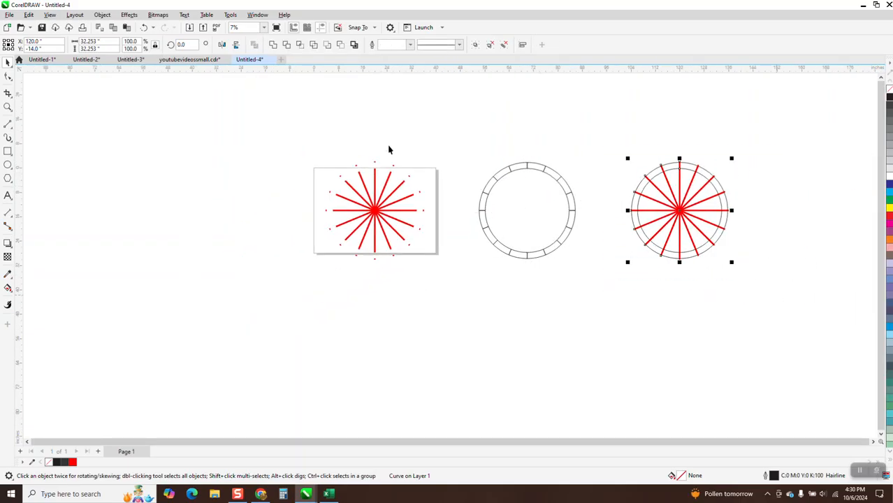
left_click(299, 44)
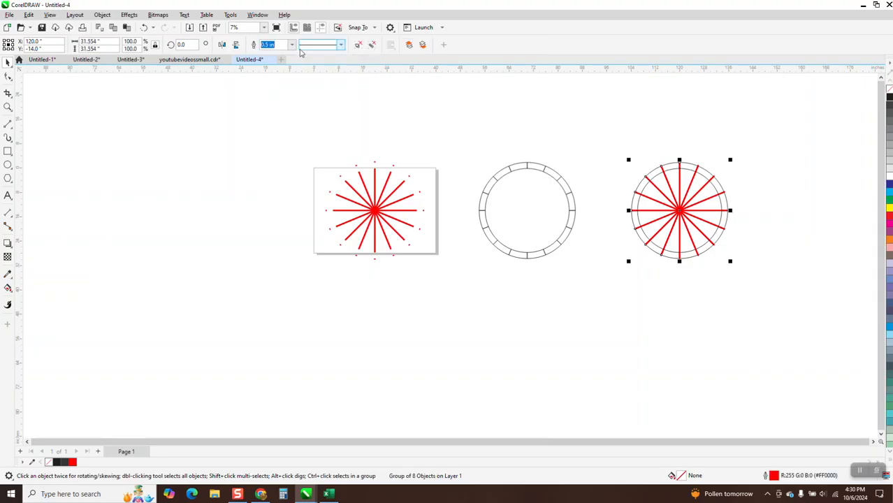
Step: Separate the intersected line pieces from the third ring and move them to the empty area left of the page
key("Right")
key("Right")
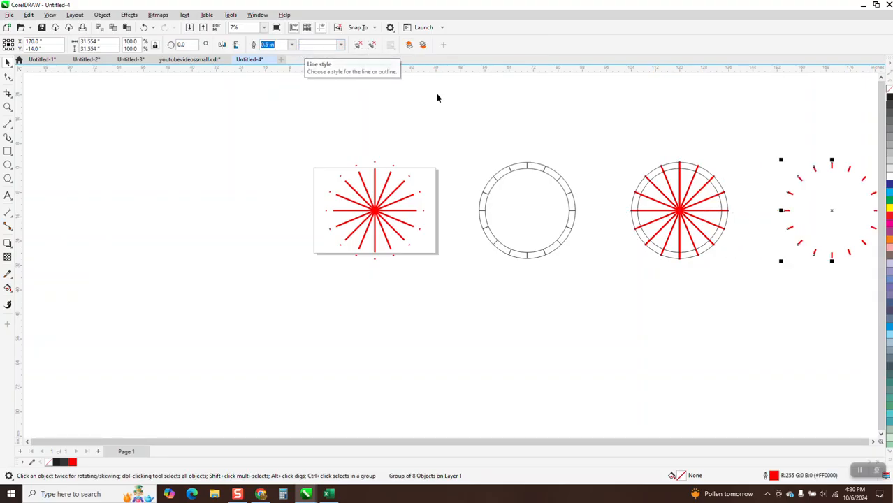
scroll(437, 98, "down", 1)
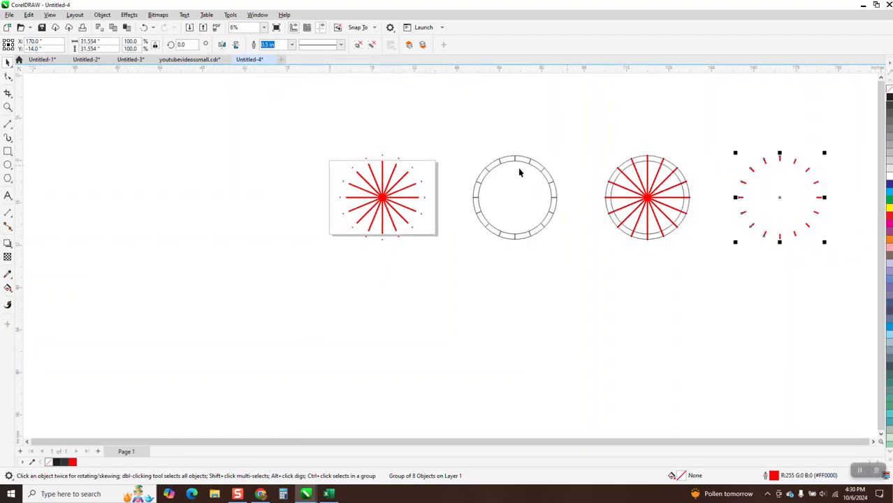
left_click_drag(781, 193, 257, 190)
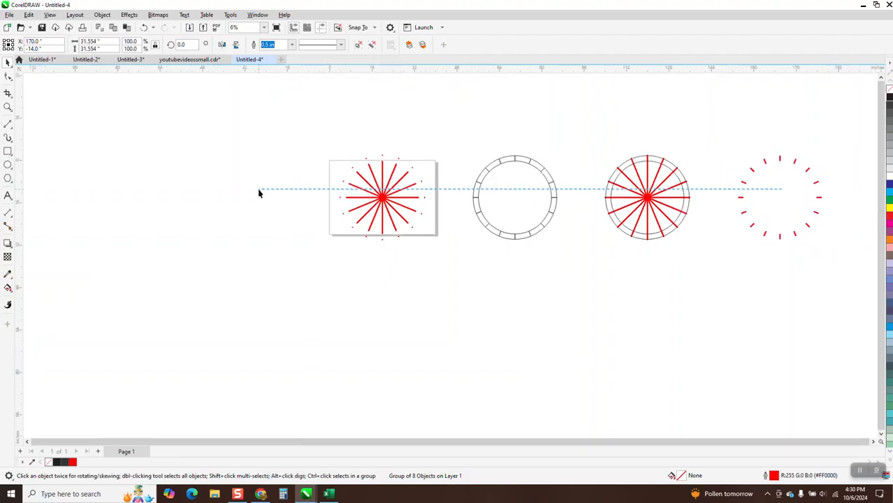
left_click(745, 185)
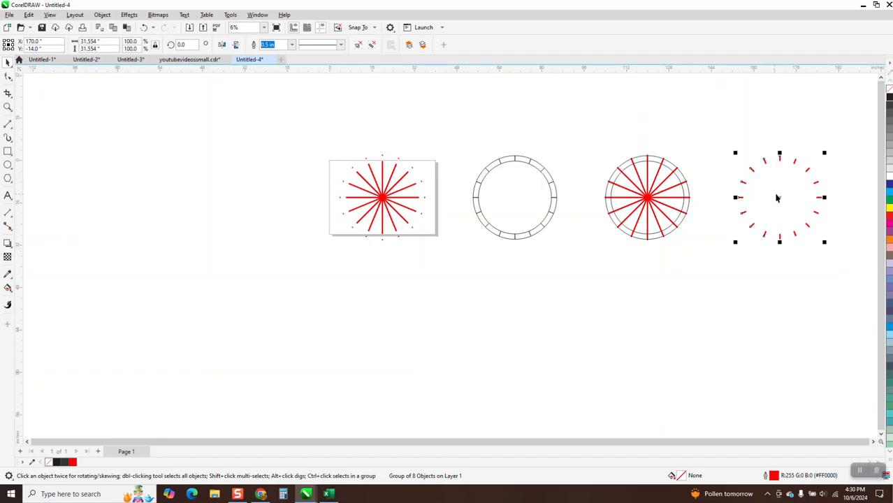
left_click_drag(777, 198, 264, 180)
Step: Select all the ring and line examples together and move them up, clear of the page
left_click_drag(195, 115, 779, 263)
key("shift+Up")
key("shift+Up")
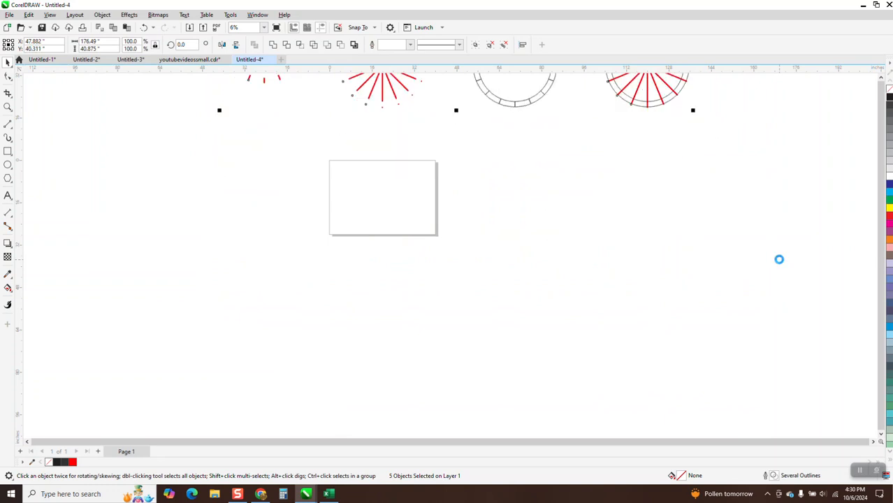
Step: Draw a vertical line about 2.17 in long left of the page and set its outline width to 0.5 in
left_click(8, 107)
left_click_drag(282, 144, 493, 263)
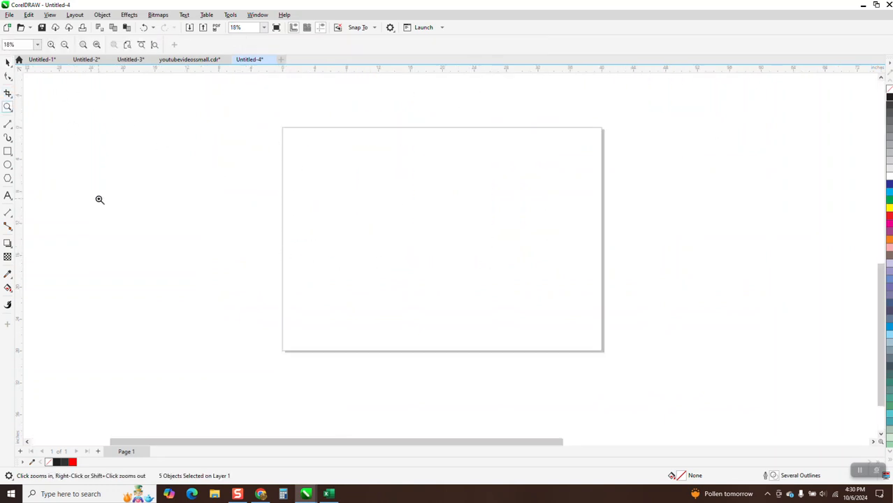
left_click(9, 127)
left_click(39, 134)
left_click_drag(162, 165, 162, 182)
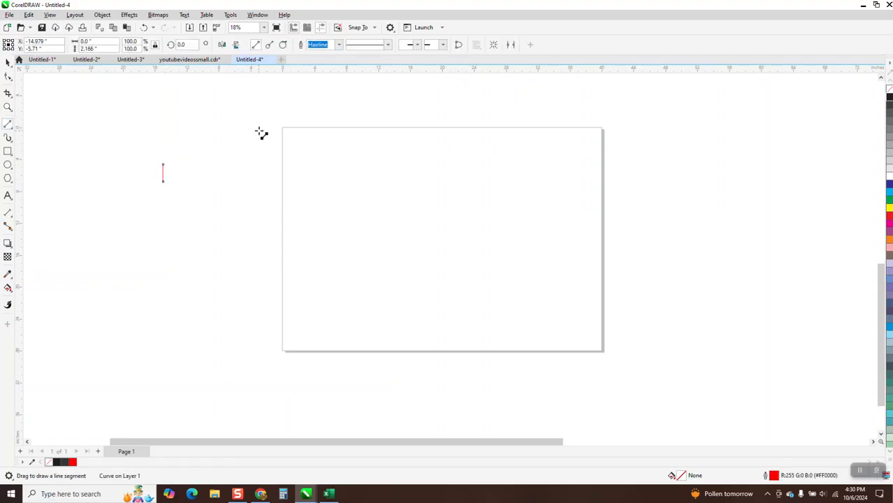
left_click(339, 45)
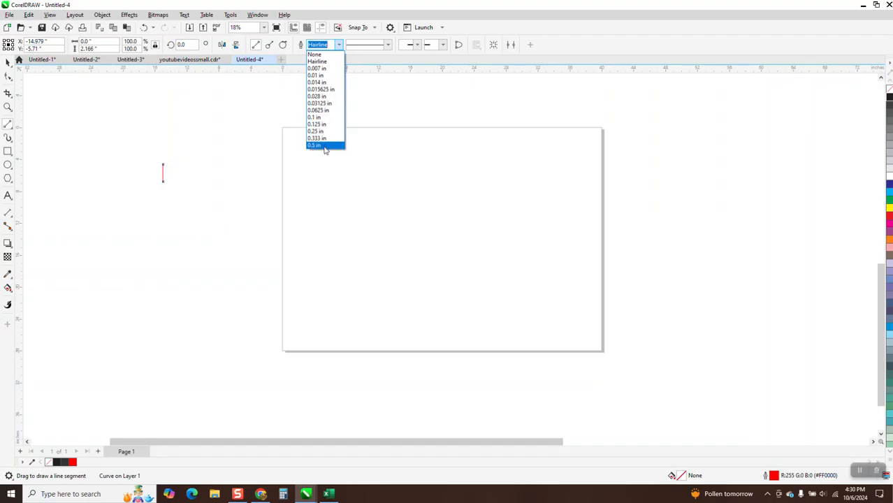
left_click(323, 145)
left_click(7, 61)
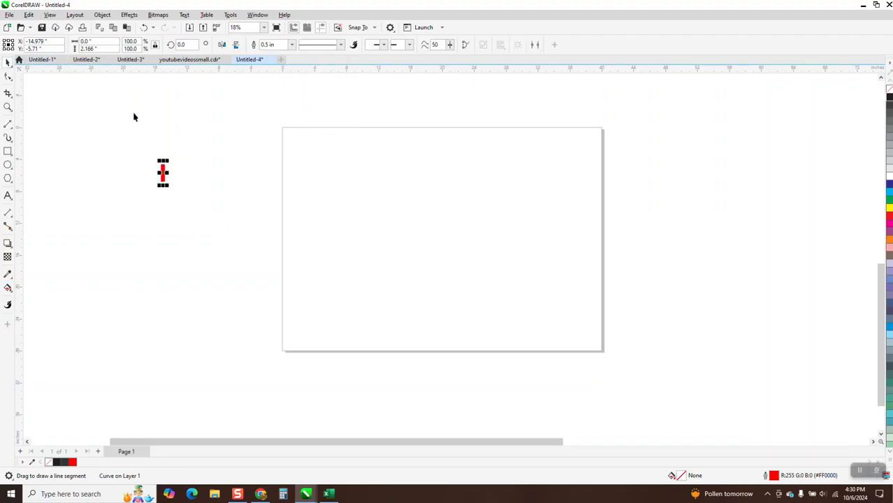
Step: Duplicate the thick line to its right, convert the copy's outline to an object, and move the copy farther away
left_click(7, 107)
left_click_drag(117, 149, 275, 226)
left_click(5, 65)
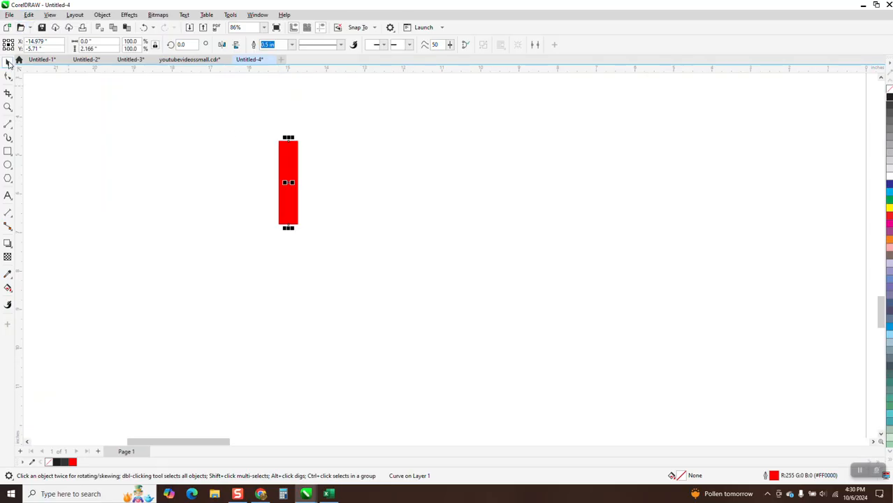
left_click_drag(293, 168, 394, 178)
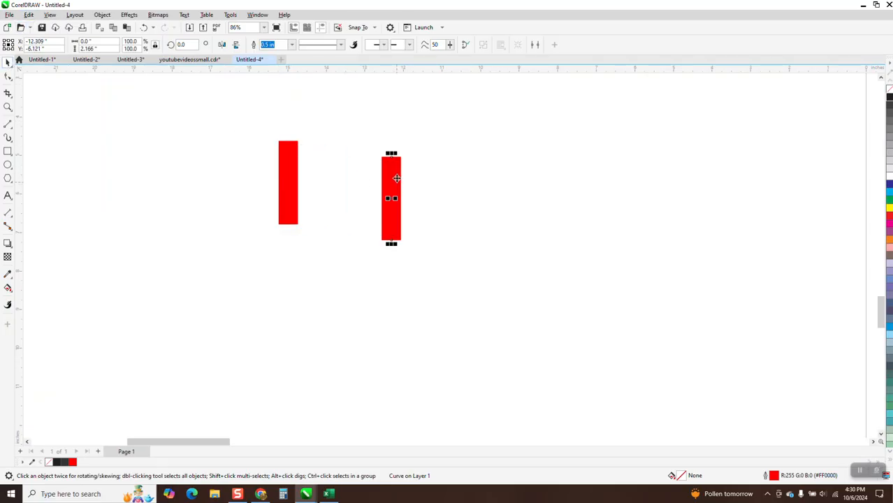
left_click(102, 15)
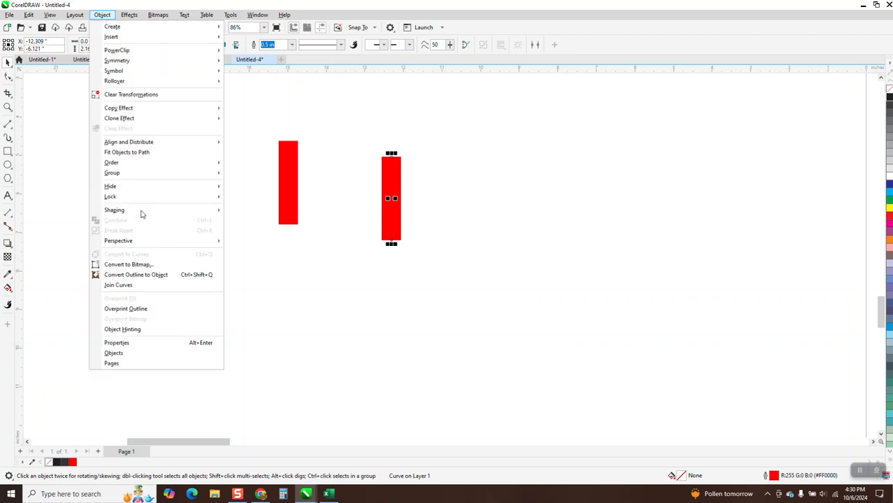
left_click(143, 276)
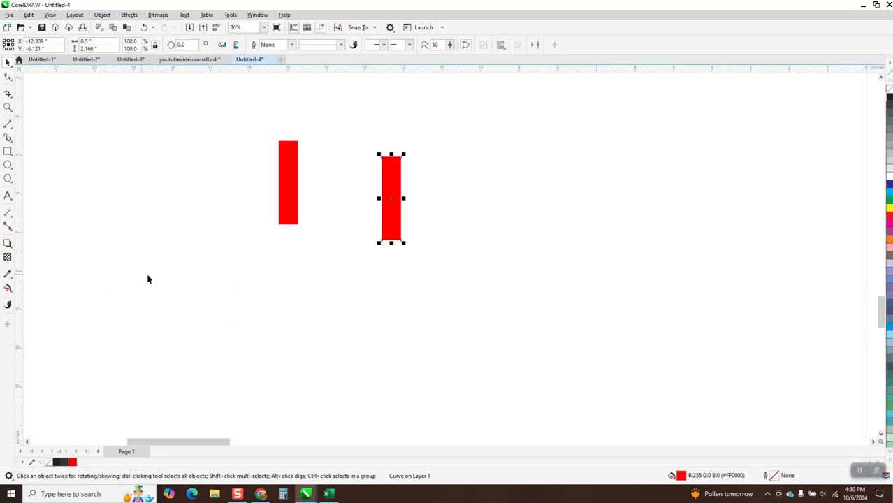
left_click(311, 267)
left_click_drag(383, 211, 475, 190)
Step: Give the original 0.5 in line round line caps
left_click(287, 181)
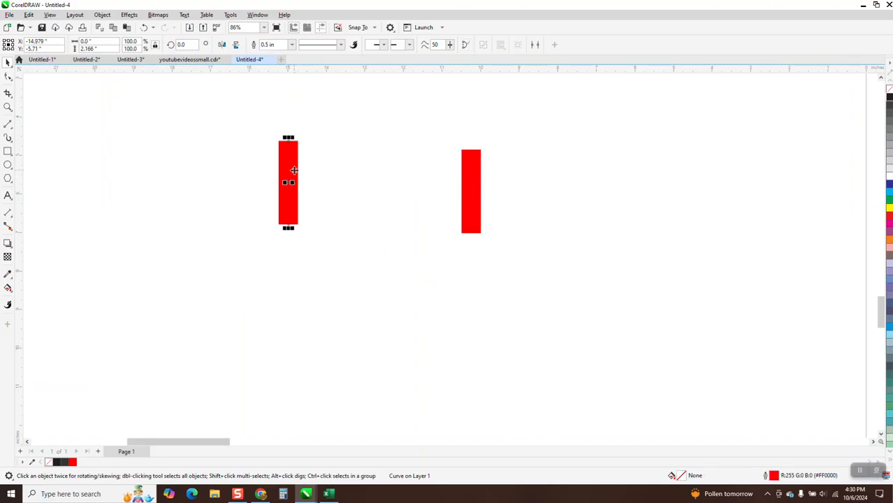
key("F12")
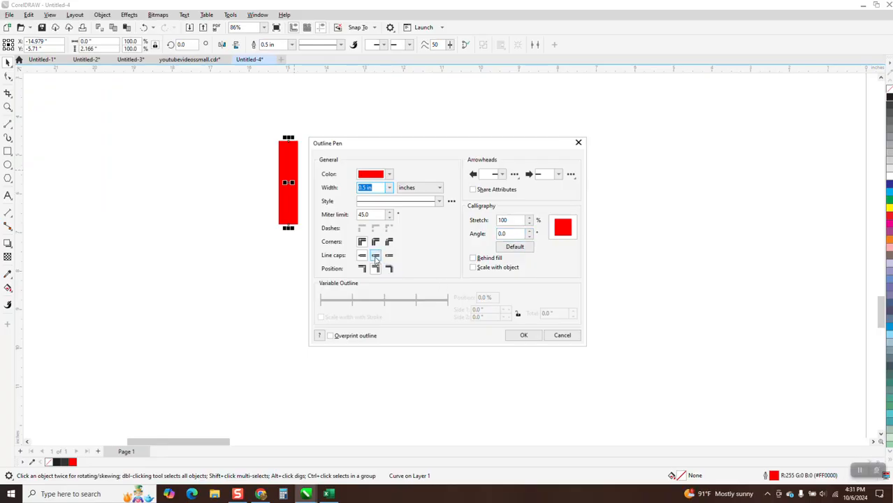
left_click(375, 255)
left_click(523, 335)
Step: Center the square-ended converted bar on the page, and delete it
scroll(453, 280, "down", 2)
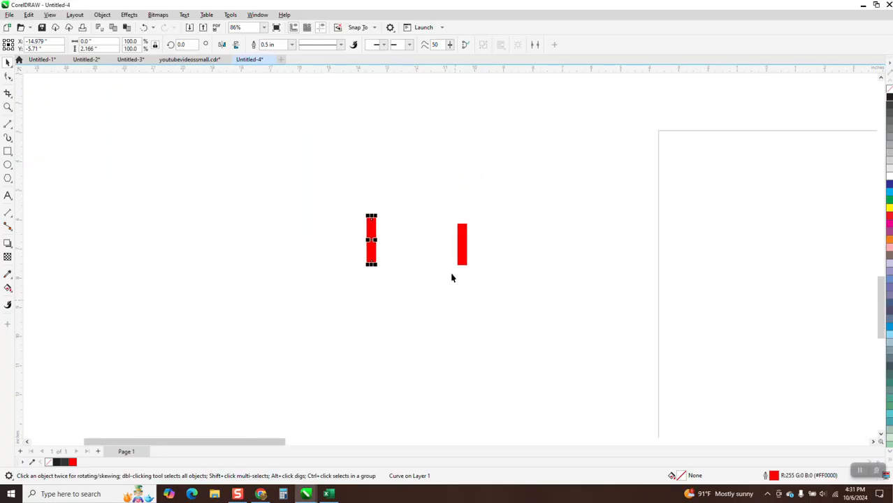
left_click(461, 241)
key("p")
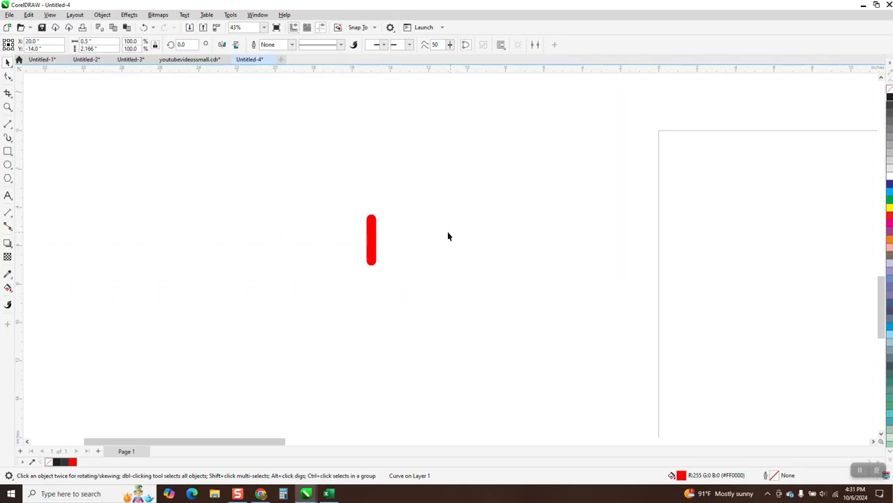
scroll(446, 235, "down", 4)
left_click_drag(559, 259, 616, 317)
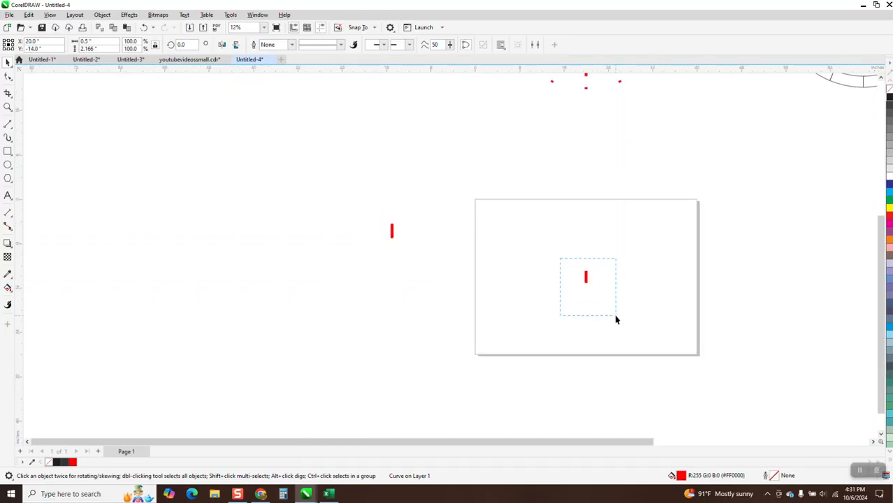
key("Delete")
Step: Center the round-capped line on the page
left_click(392, 231)
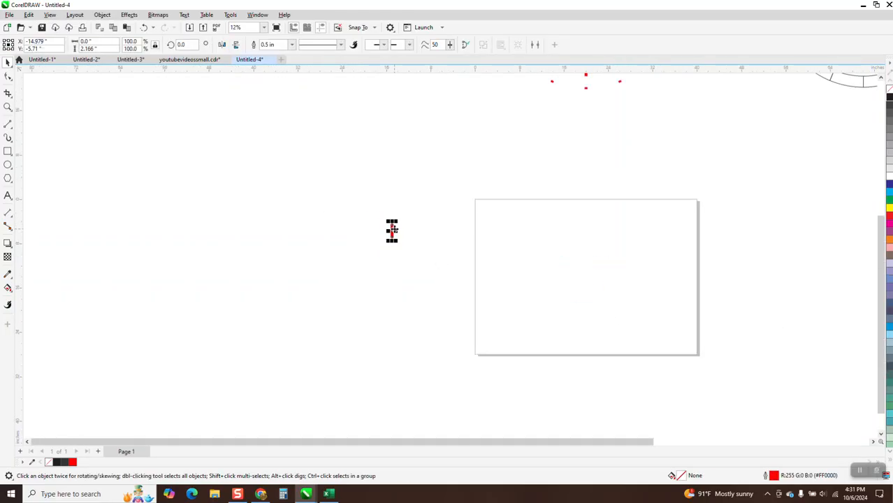
key("p")
left_click(8, 106)
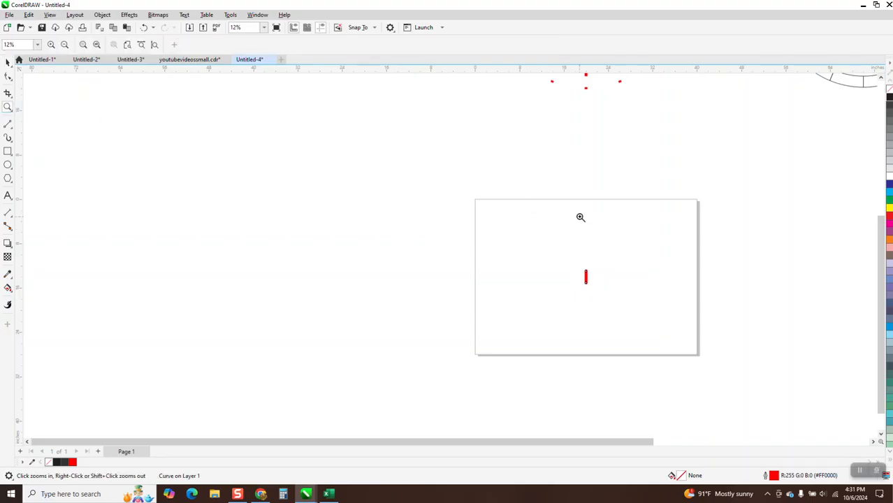
left_click_drag(472, 187, 738, 379)
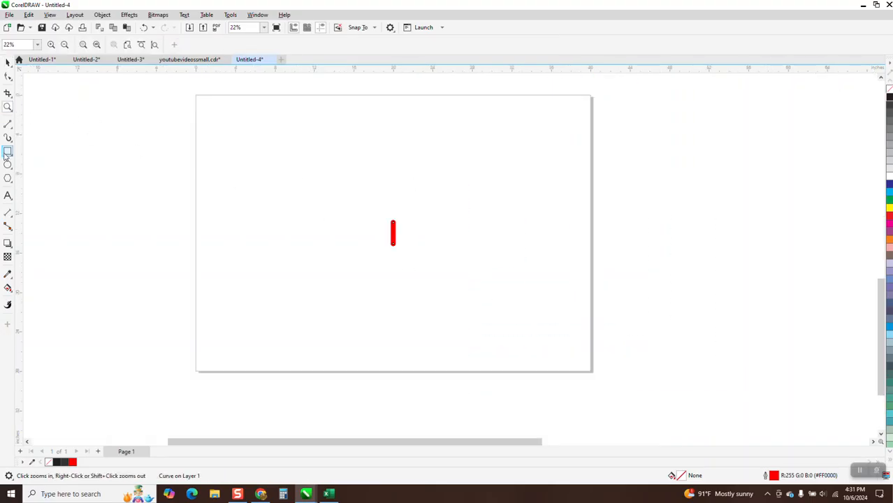
Step: Draw a circle, set its diameter to 20 inches, and center it on the page
left_click(8, 164)
left_click_drag(490, 170, 281, 377)
left_click_drag(104, 42, 69, 39)
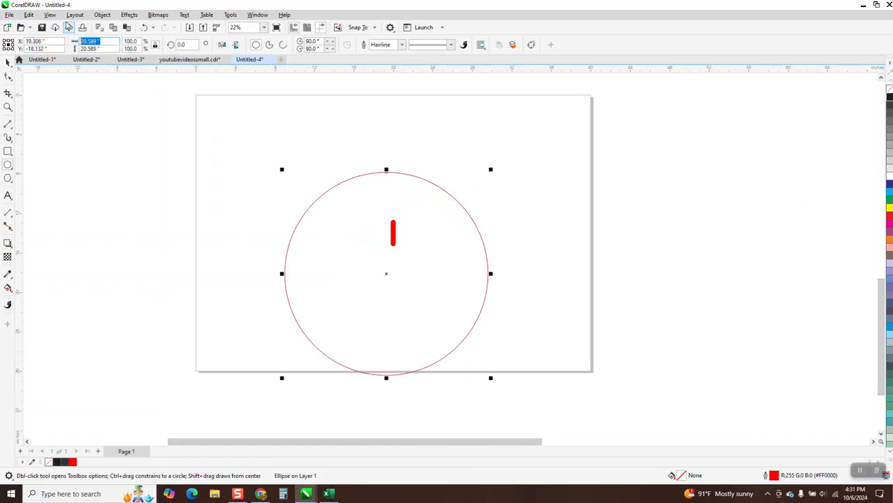
type("20")
key("Return")
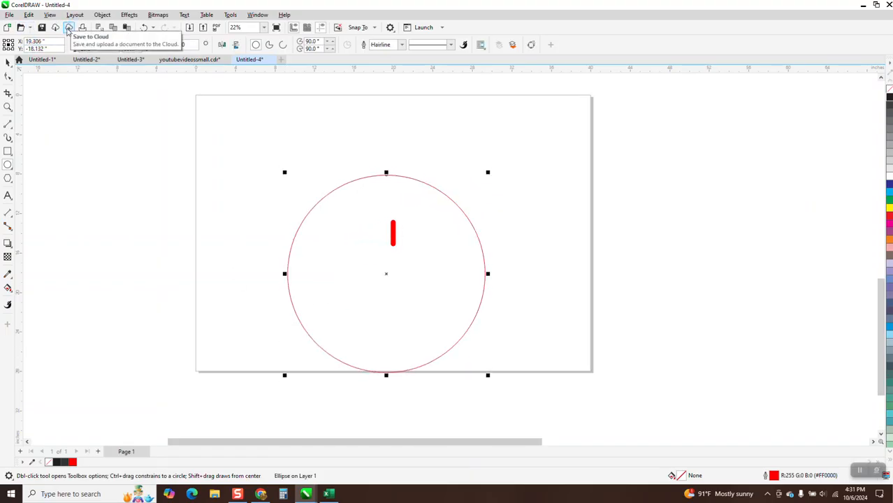
key("p")
Step: Try to top-align the line and the circle by selecting both together
left_click(8, 61)
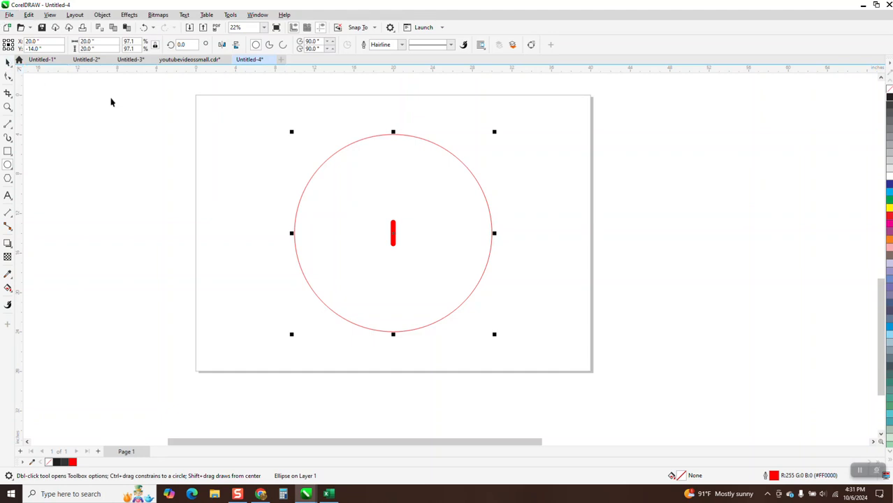
left_click_drag(257, 98, 578, 369)
key("t")
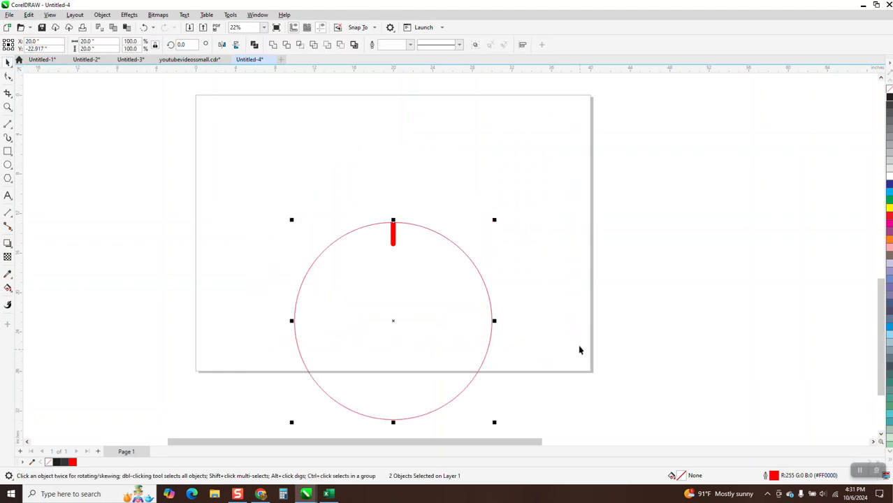
left_click(144, 28)
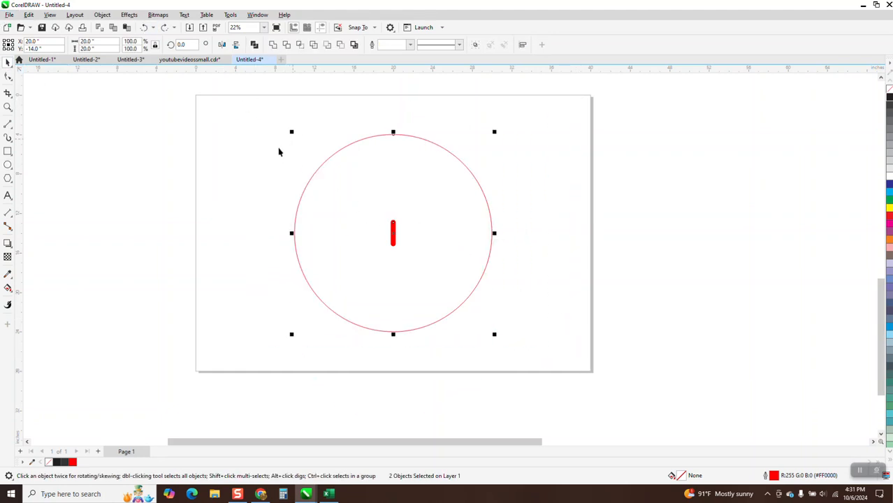
Step: Align the top of the round-capped line with the top of the circle, and delete the circle
left_click(357, 204)
left_click(393, 241)
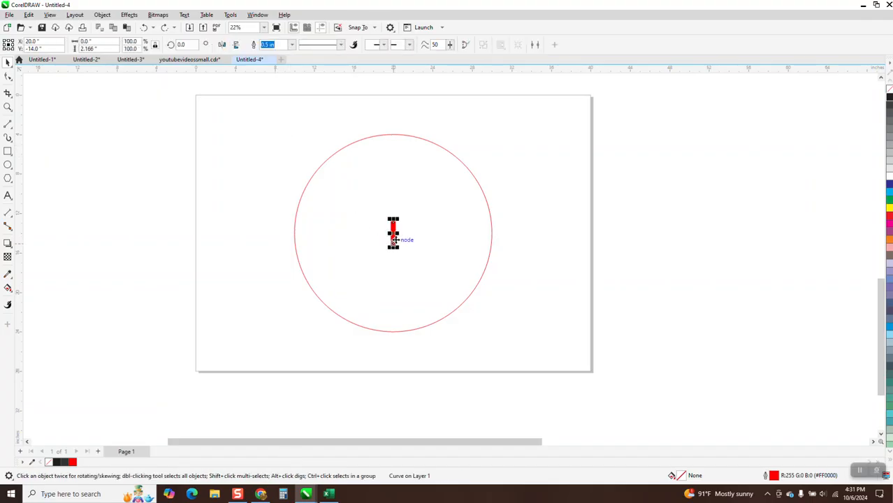
left_click(471, 173, "shift")
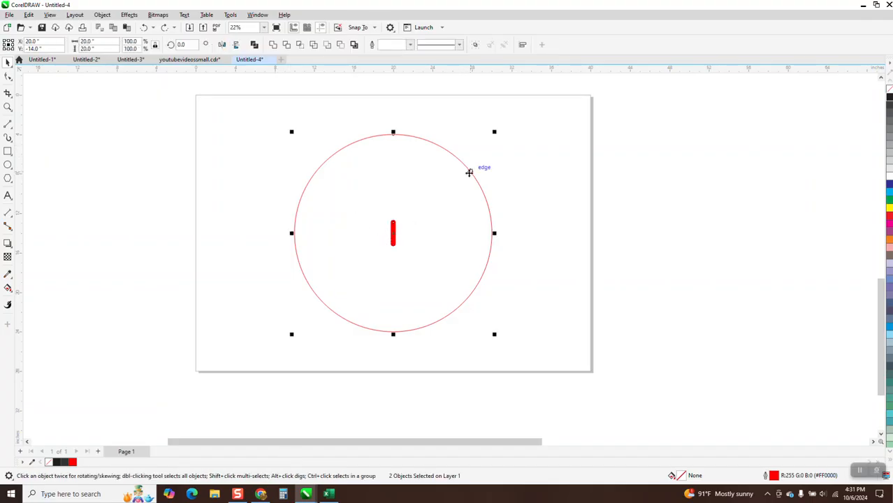
key("t")
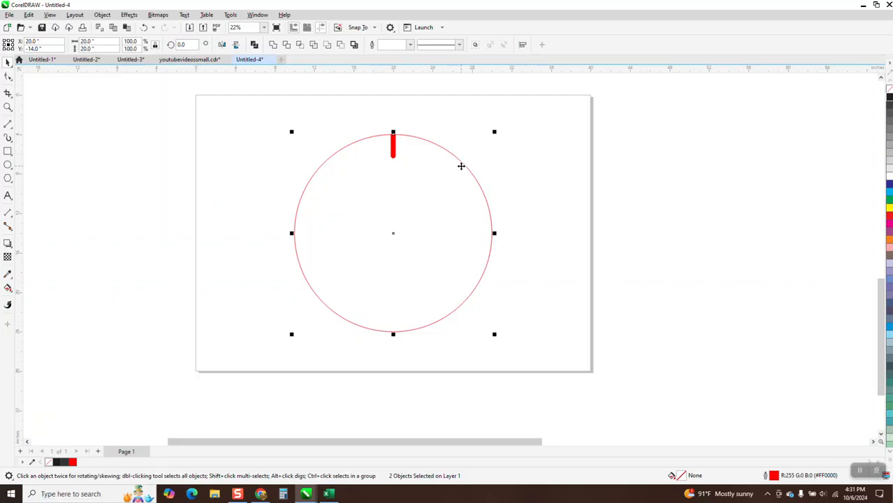
left_click(475, 170)
left_click(471, 173)
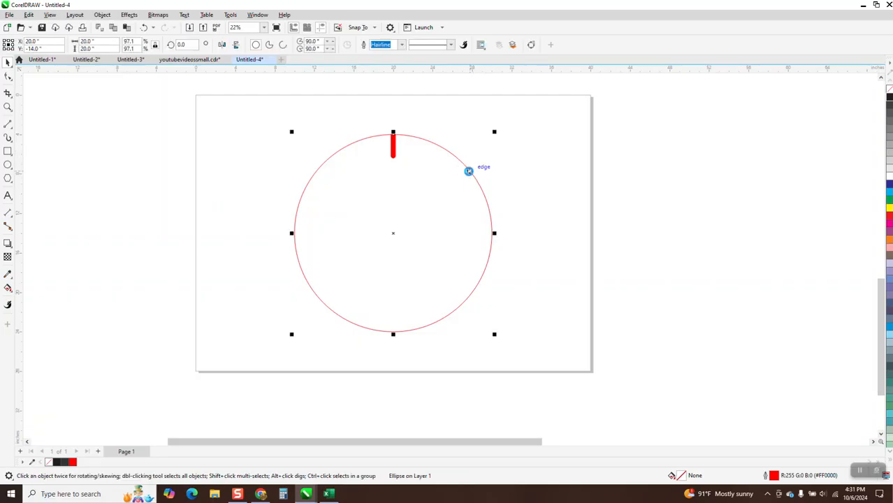
key("Delete")
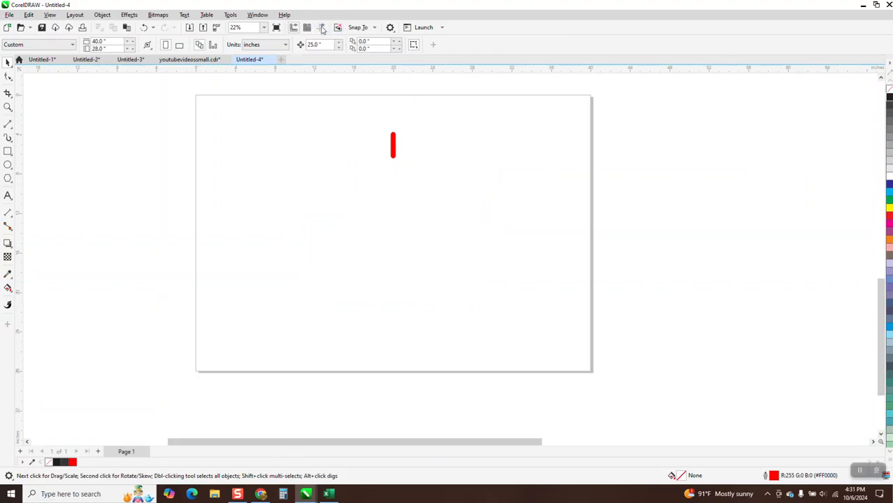
Step: Turn on guideline display, and center a horizontal and a vertical guideline on the page
left_click_drag(334, 68, 338, 122)
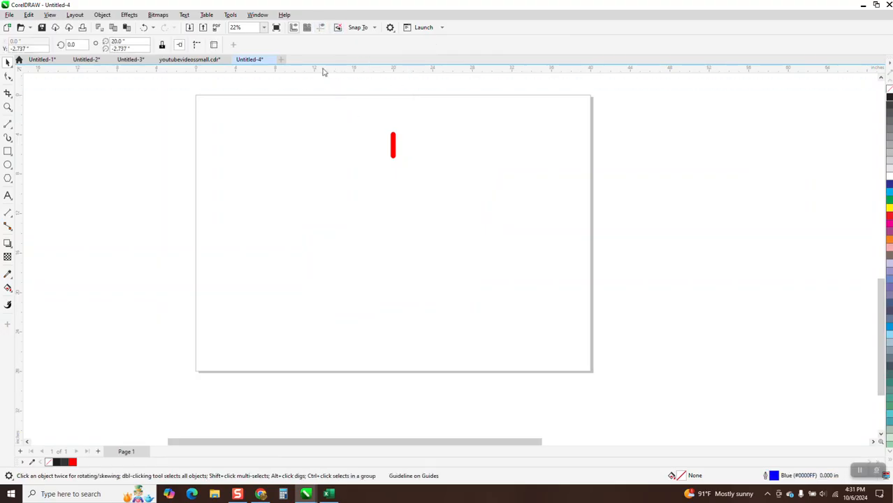
left_click(320, 28)
left_click(351, 122)
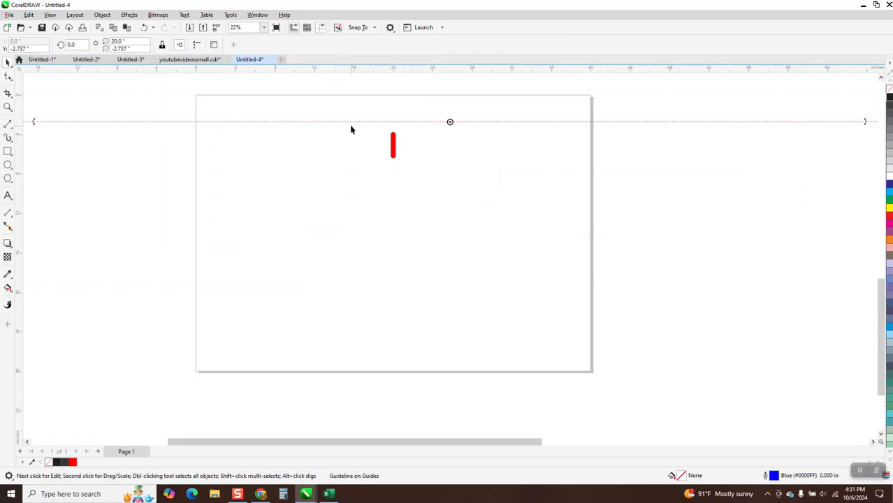
key("p")
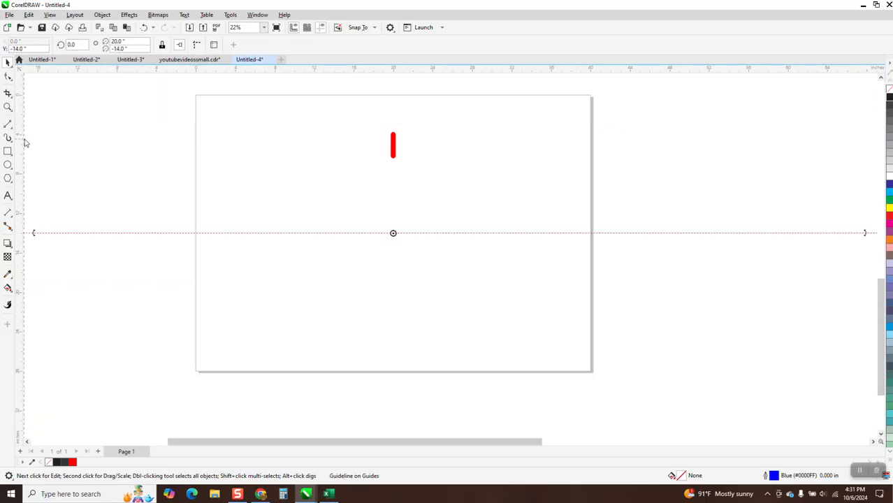
left_click_drag(25, 143, 133, 167)
key("p")
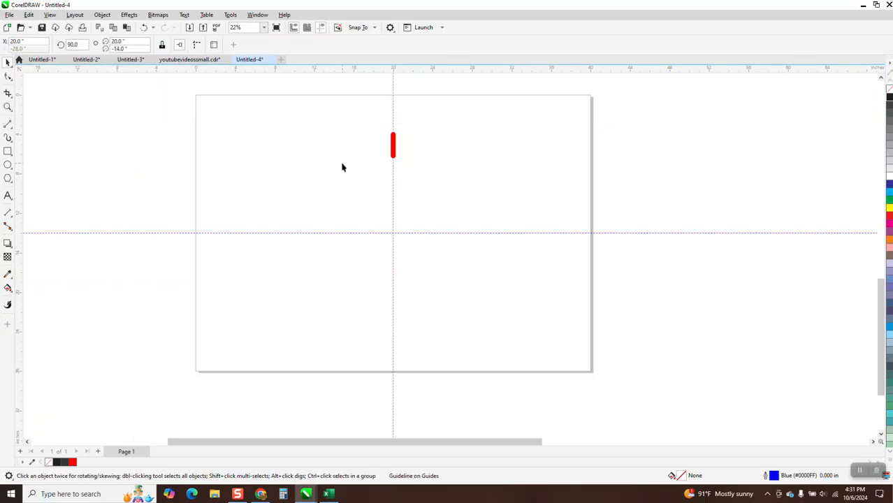
Step: Set the red line's rotation center at the guideline intersection and create a copy of the line rotated 22.5 degrees around it
left_click(394, 146)
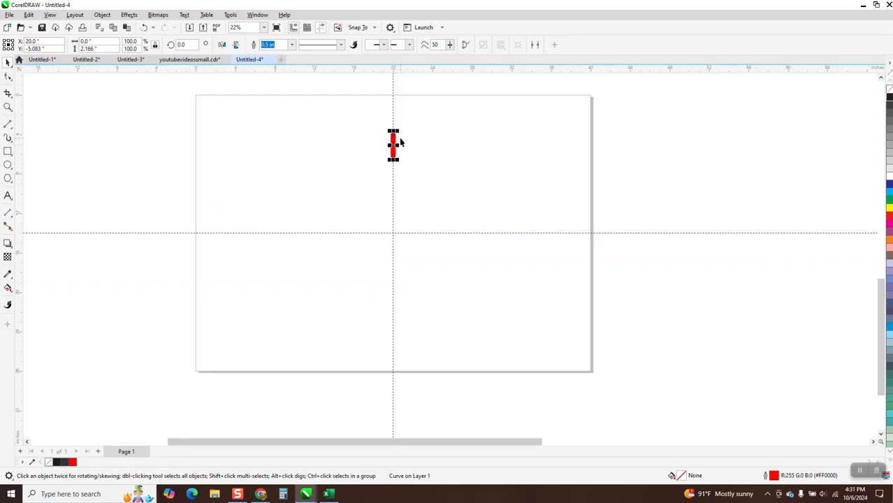
left_click(393, 138)
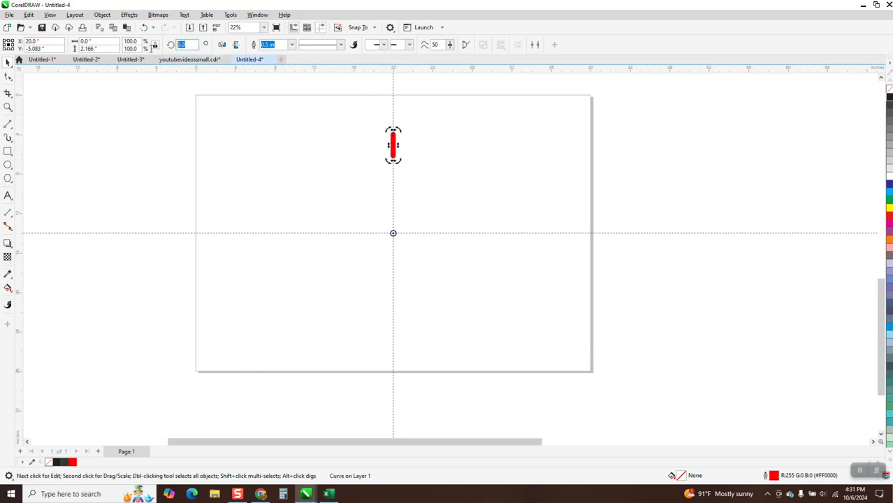
type("22.5")
key("Return")
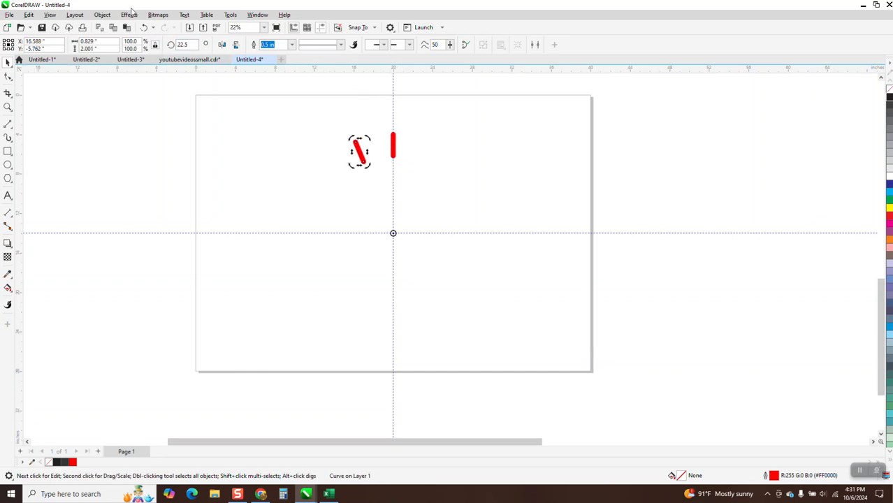
Step: Repeat the rotated duplication 14 times to complete a full circle of 16 red lines around the page center
key("ctrl+r")
key("ctrl+r")
key("ctrl+r")
key("ctrl+r")
key("ctrl+r")
key("ctrl+r")
key("ctrl+r")
key("ctrl+r")
key("ctrl+r")
key("ctrl+r")
key("ctrl+r")
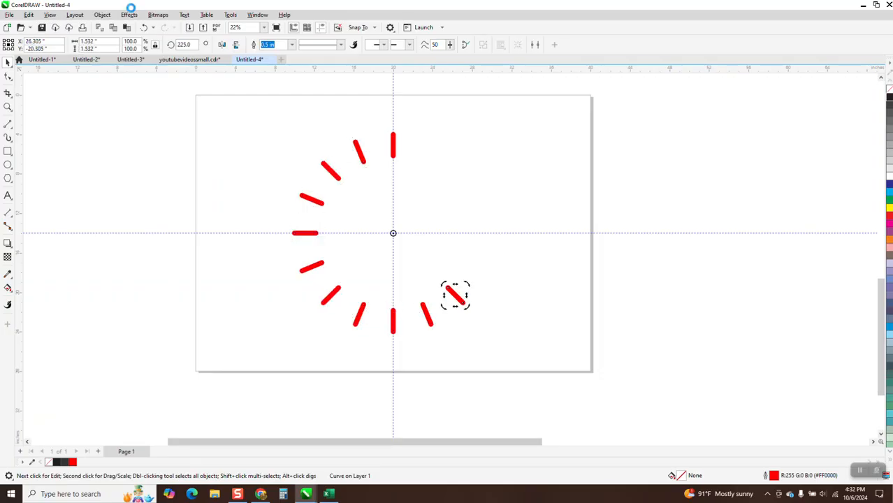
key("ctrl+r")
key("ctrl+r")
key("ctrl+r")
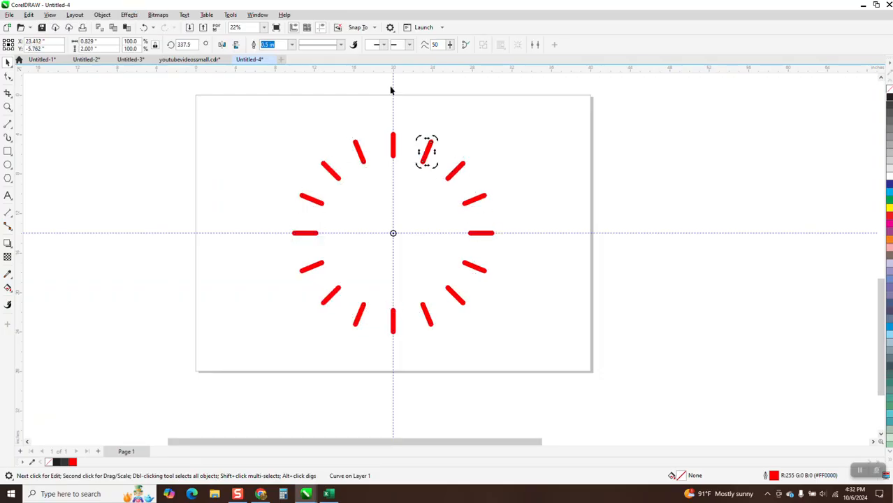
Step: Use Smart Fill to fill every other segment of the divided ring without radial red lines in black, eight segments in total
scroll(486, 412, "down", 1)
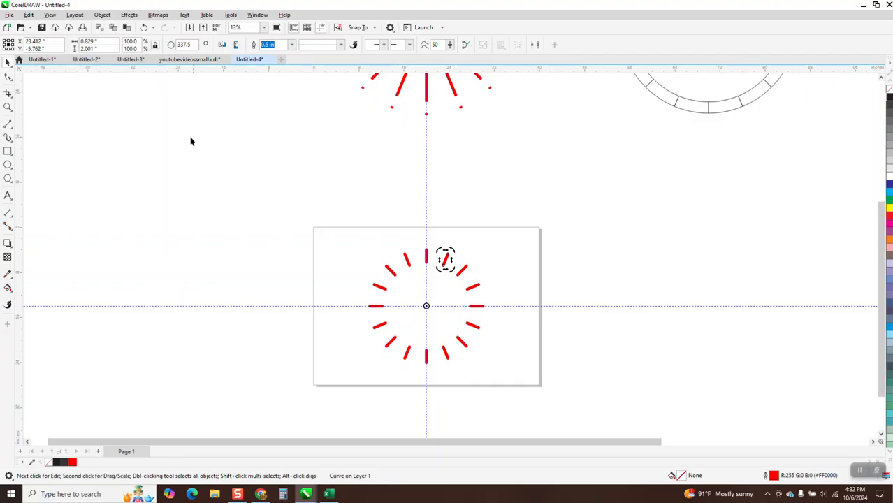
scroll(392, 271, "down", 1)
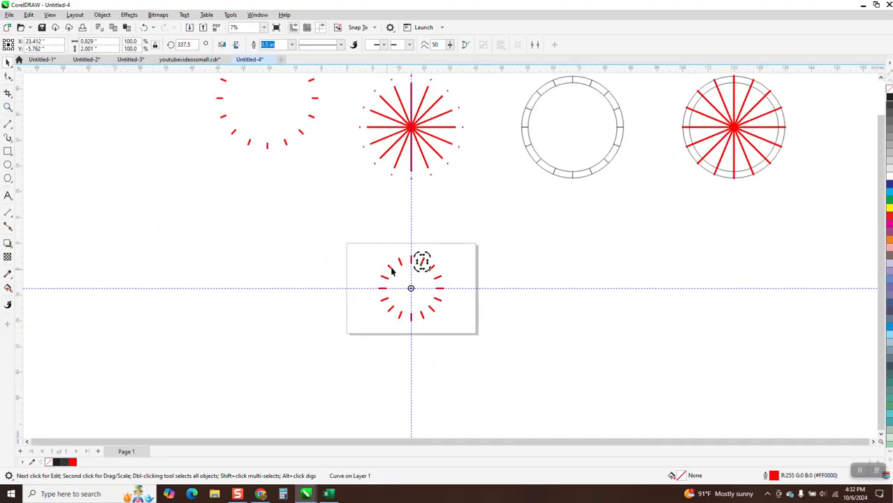
scroll(392, 231, "down", 1)
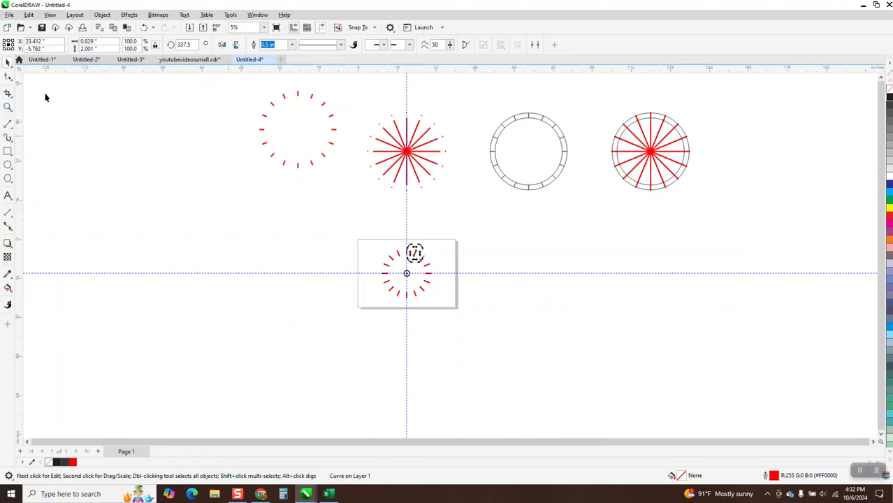
left_click(8, 106)
left_click_drag(483, 112, 591, 199)
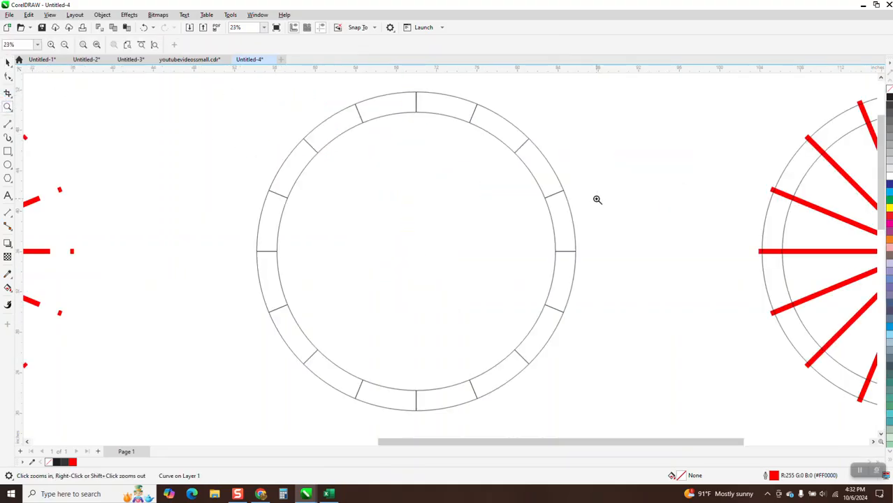
right_click(499, 151)
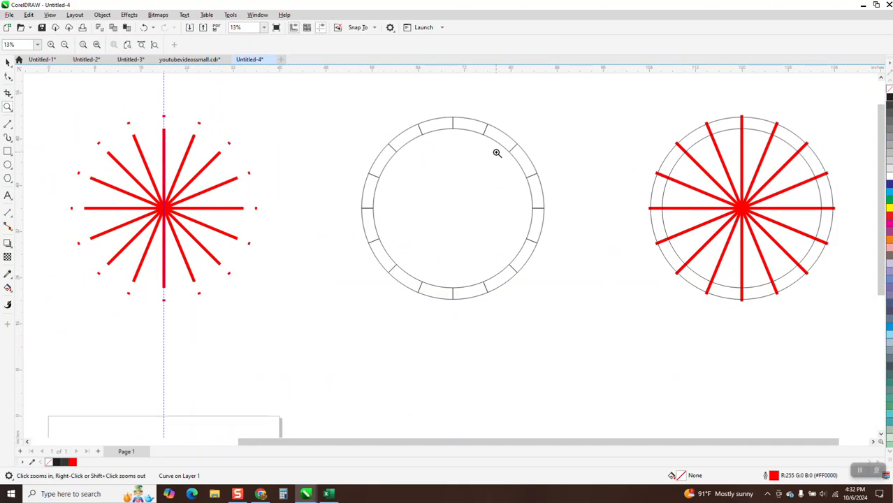
left_click(8, 287)
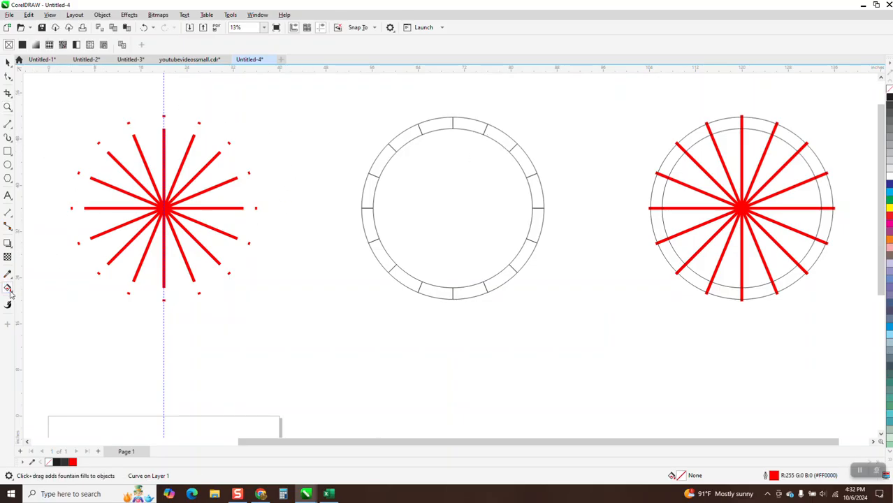
left_click(11, 296)
left_click(38, 298)
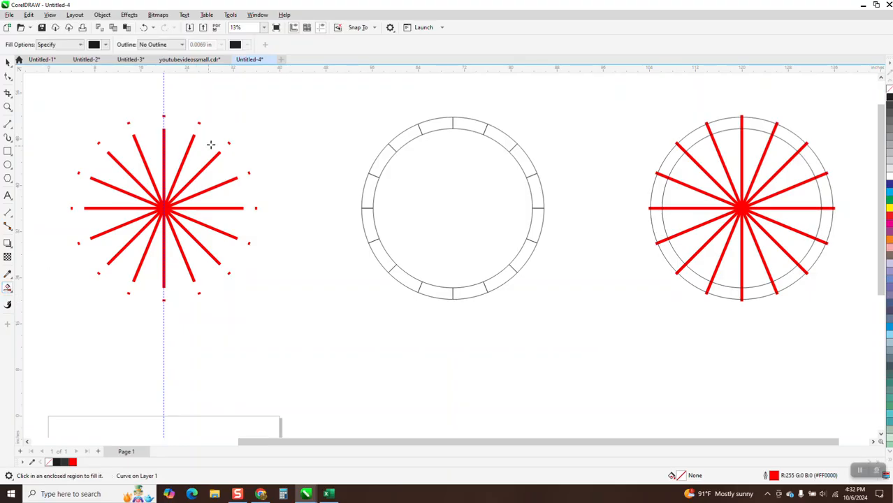
left_click(433, 125)
left_click(504, 138)
left_click(538, 197)
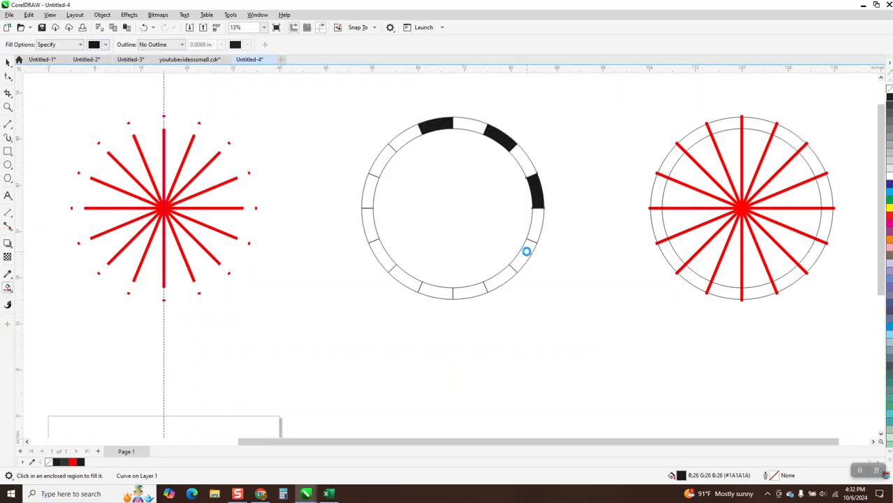
left_click(524, 249)
left_click(455, 292)
left_click(406, 278)
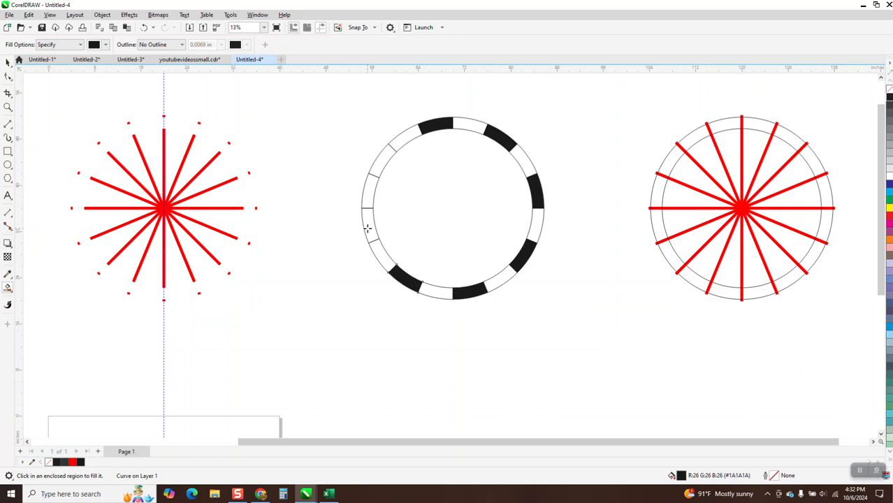
left_click(365, 225)
left_click(372, 172)
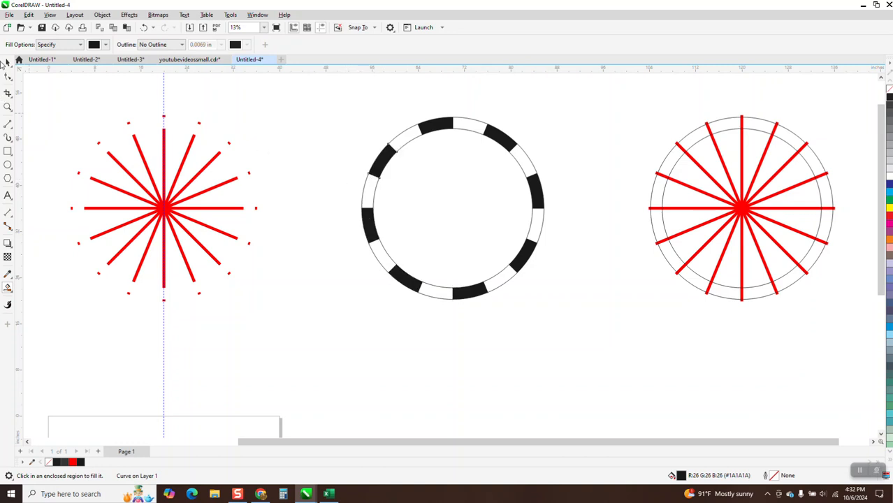
left_click(8, 62)
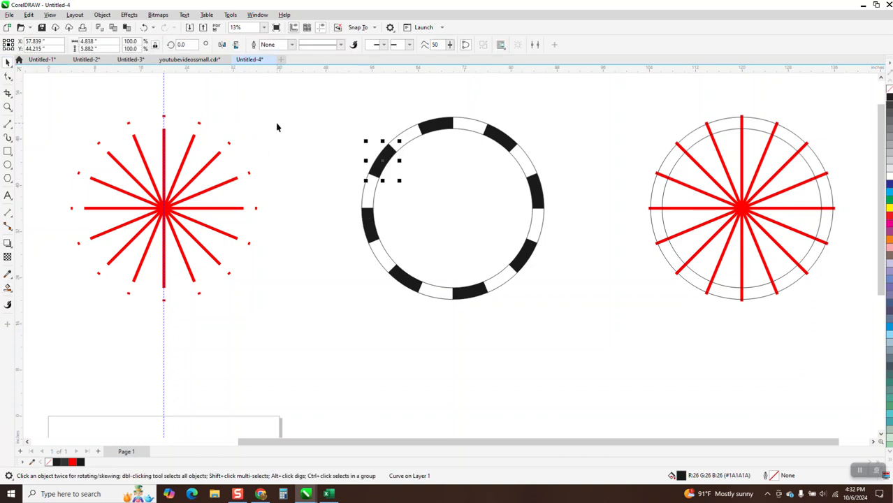